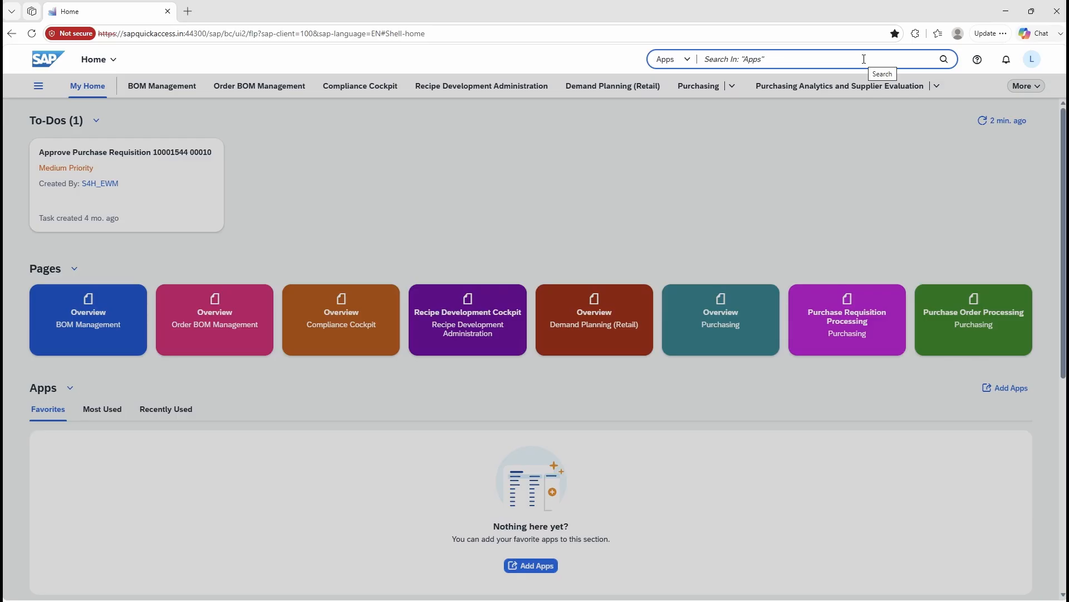
Step: Search the apps for "purchase requisition" and open Manage Purchase Requisitions (Professional)
type("purchase requisition")
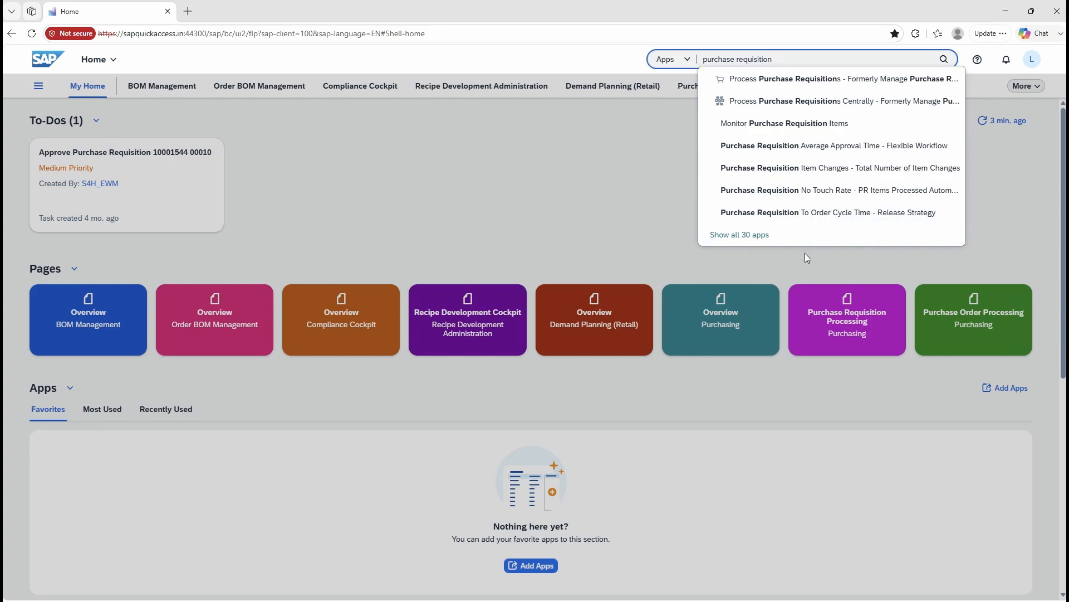
key("Return")
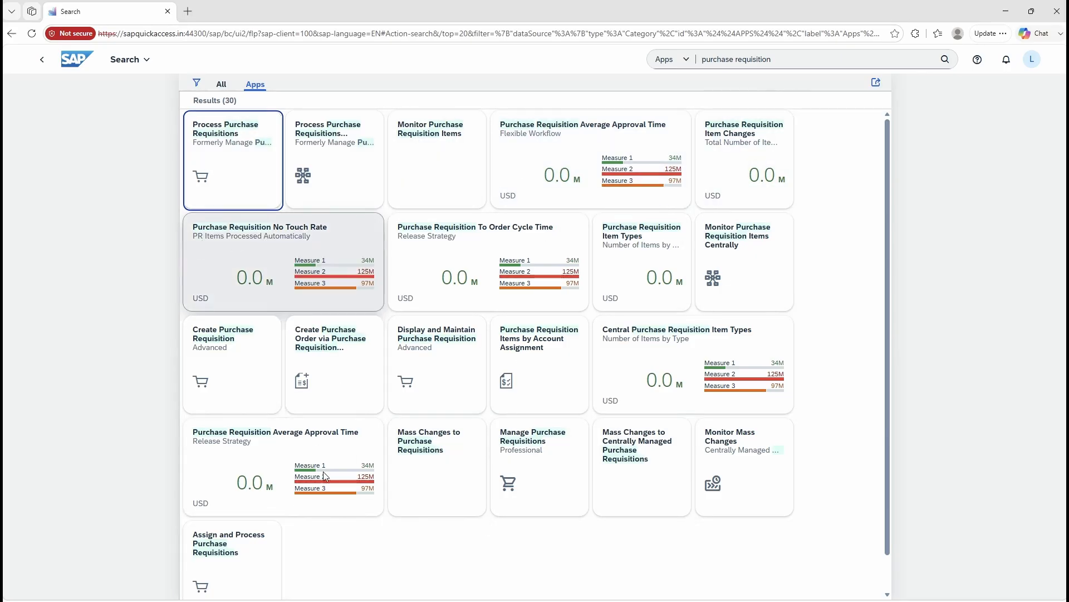
left_click(543, 456)
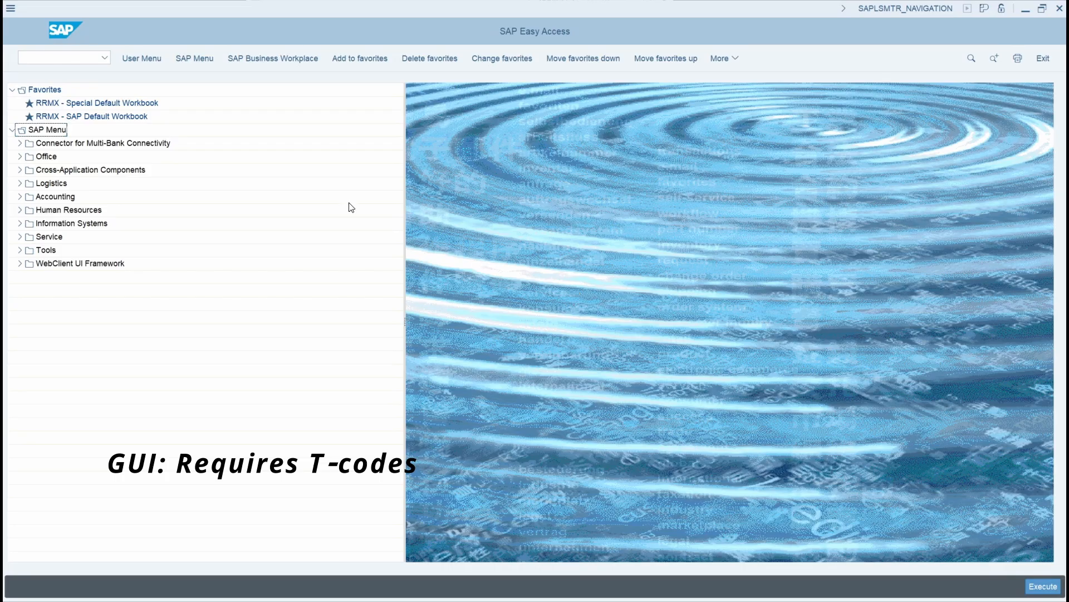
Step: In SAP Easy Access, expand Logistics, Materials Management, Purchasing and Purchase Requisition to show the requisition transaction codes
left_click(20, 184)
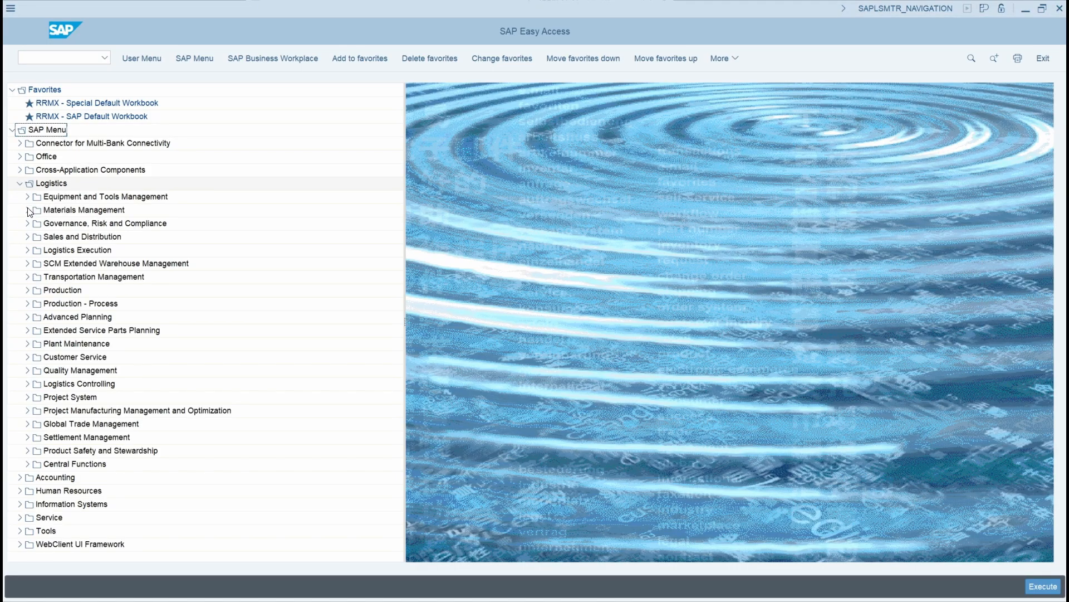
left_click(27, 210)
left_click(34, 224)
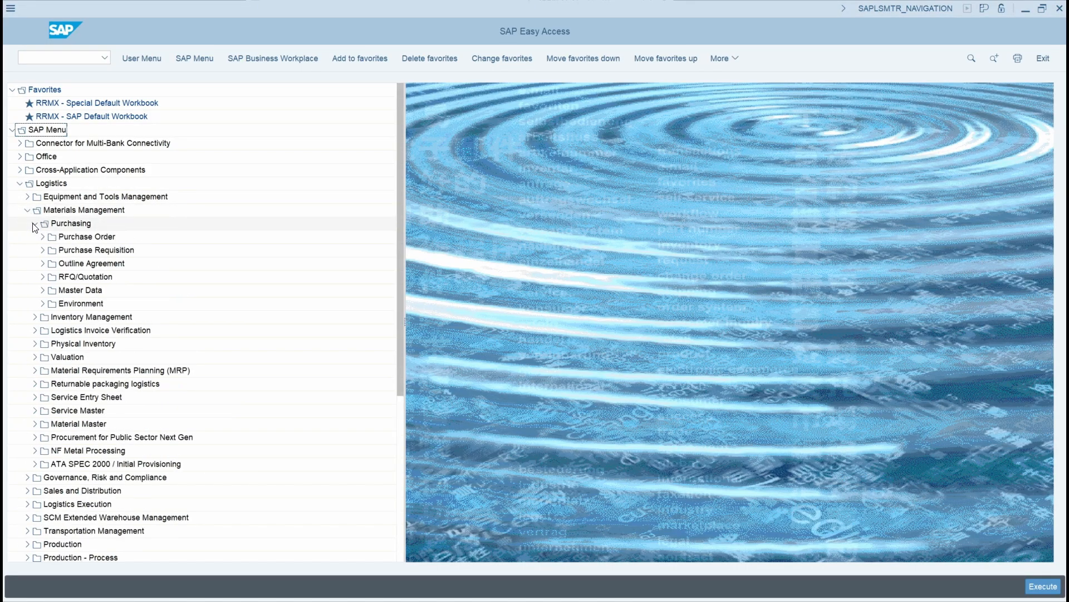
left_click(43, 251)
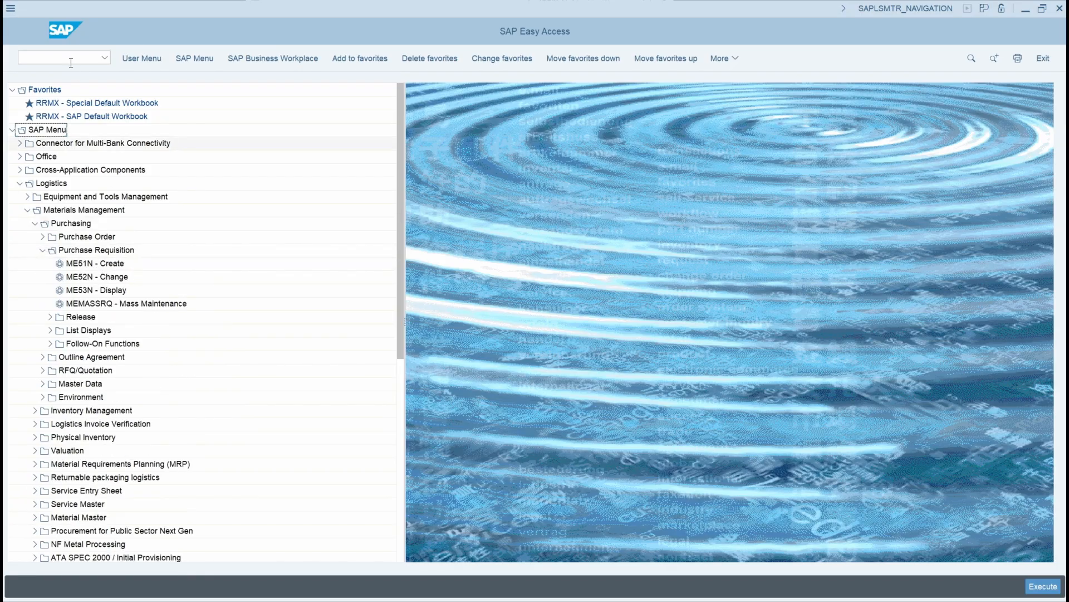
left_click(50, 57)
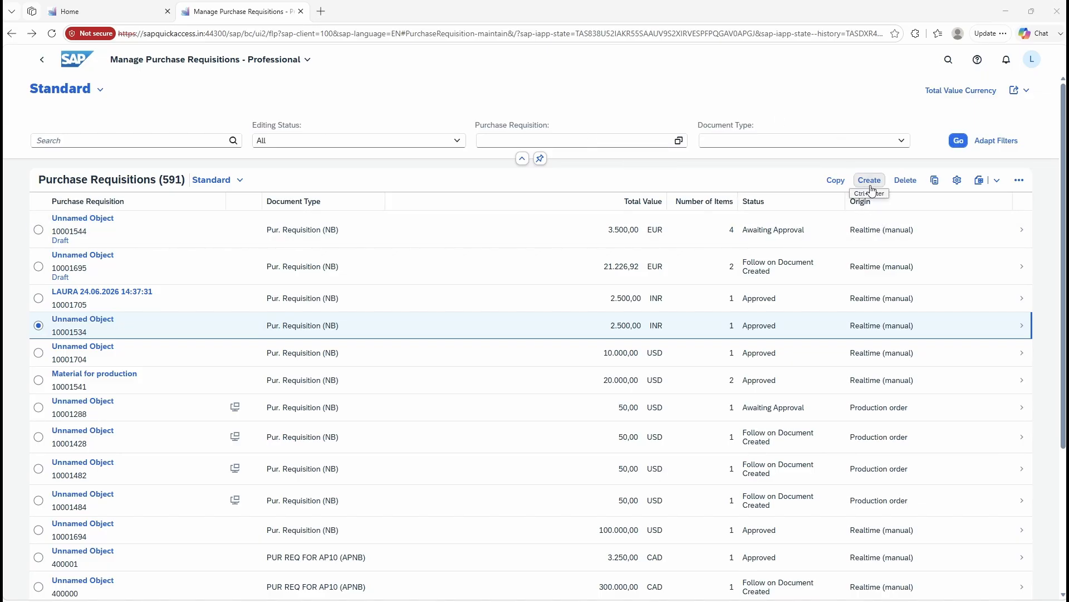
Step: In the Fiori Manage Purchase Requisitions app, create a new purchase requisition and add a Material item to it
left_click(879, 186)
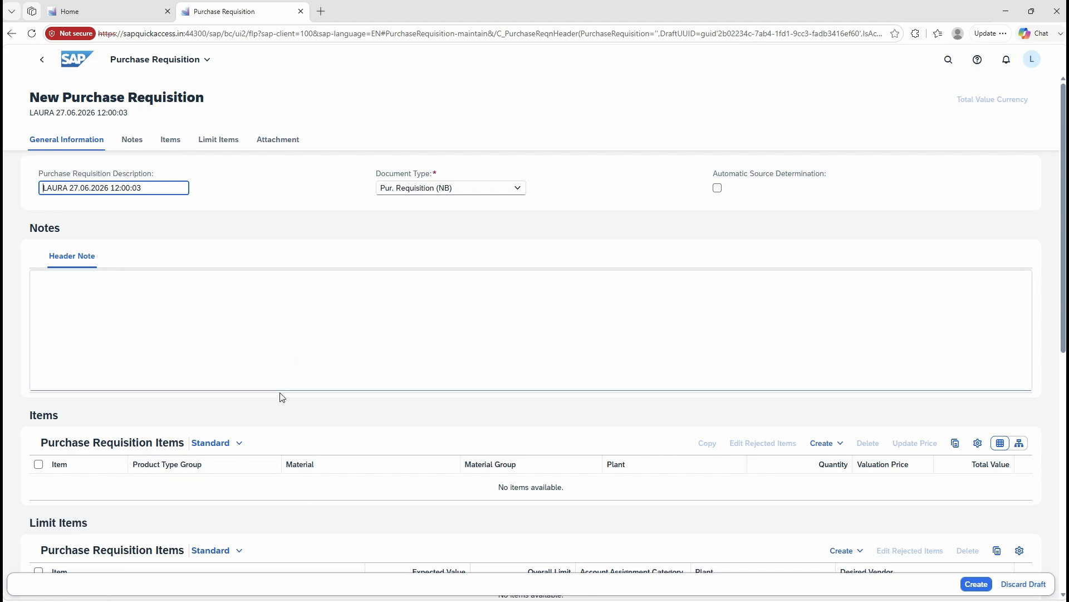
left_click(835, 443)
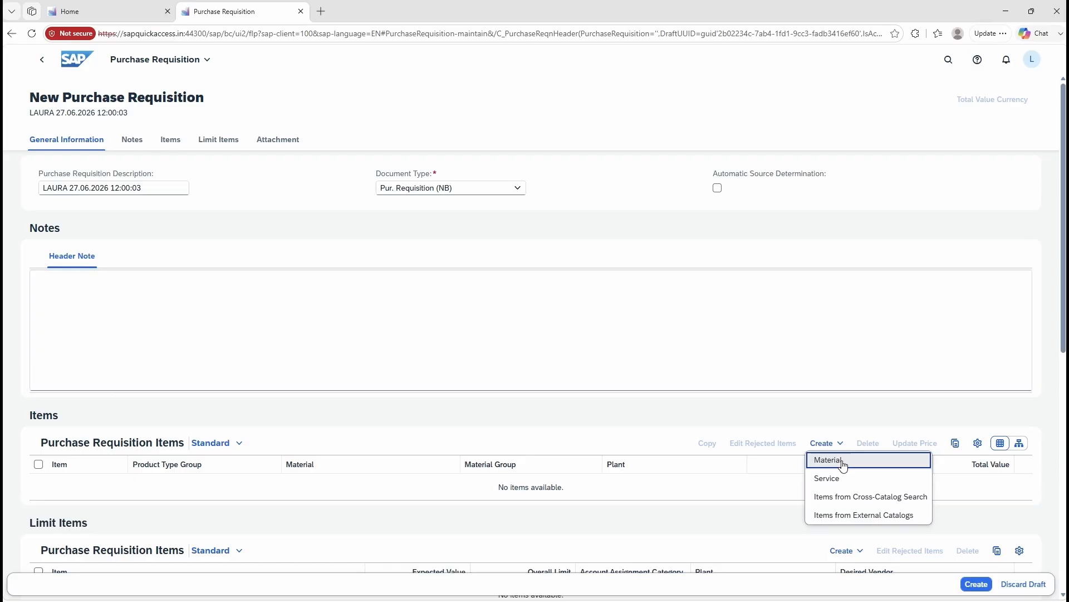
left_click(842, 461)
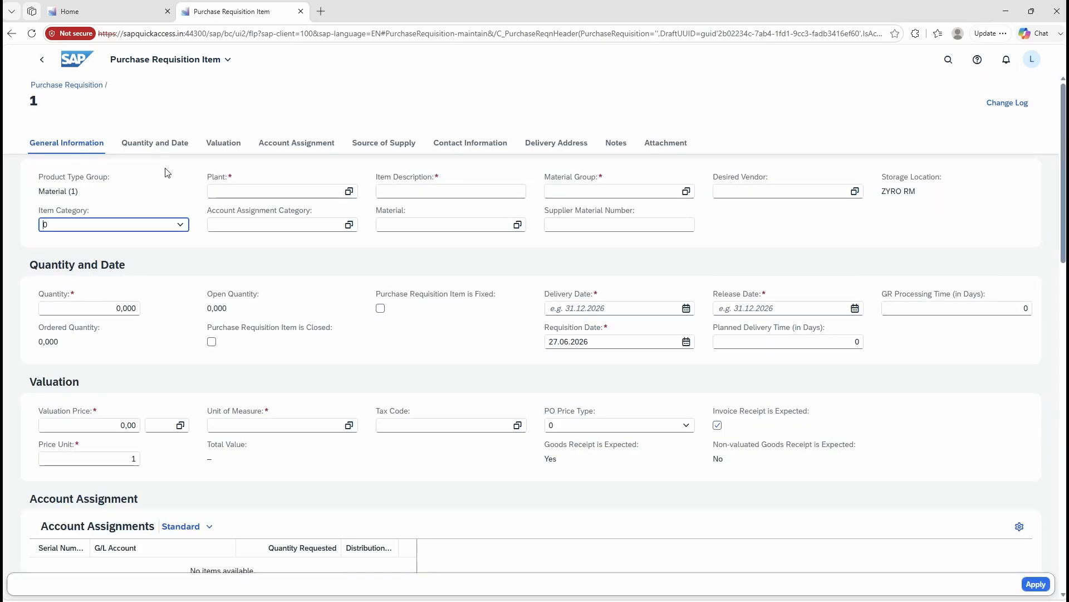
Step: Assign plant WM10 (Bangalore plant) and material RM-200 to the requisition item
left_click(282, 193)
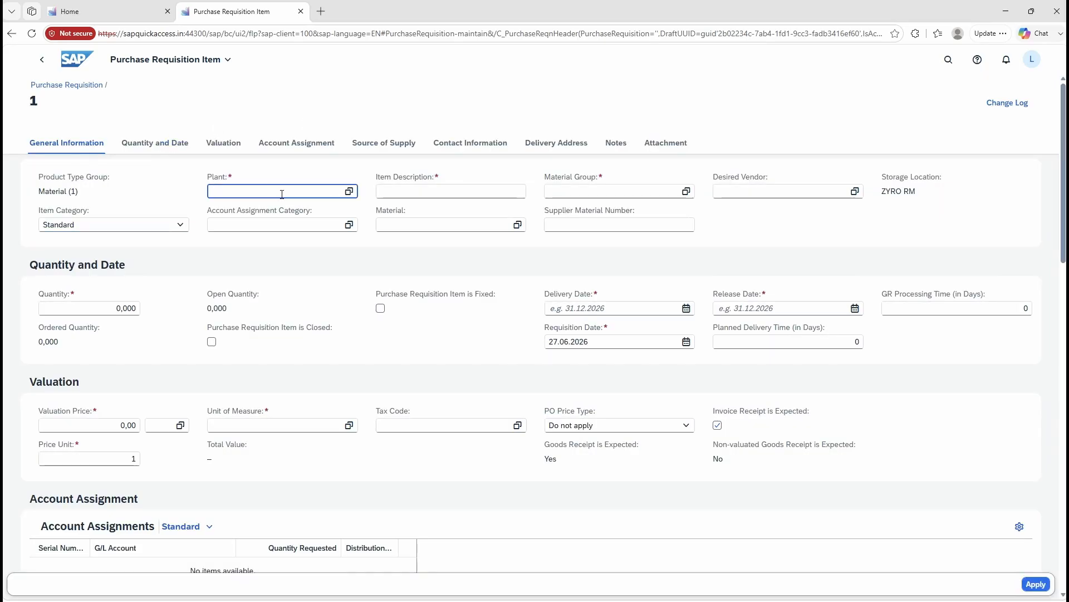
type("wm10")
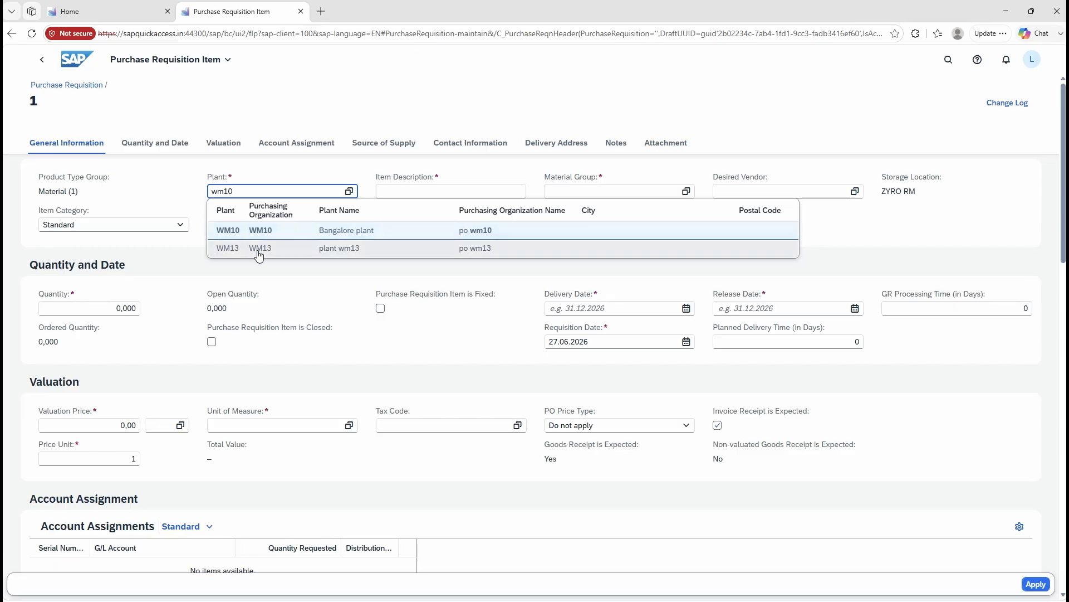
left_click(258, 230)
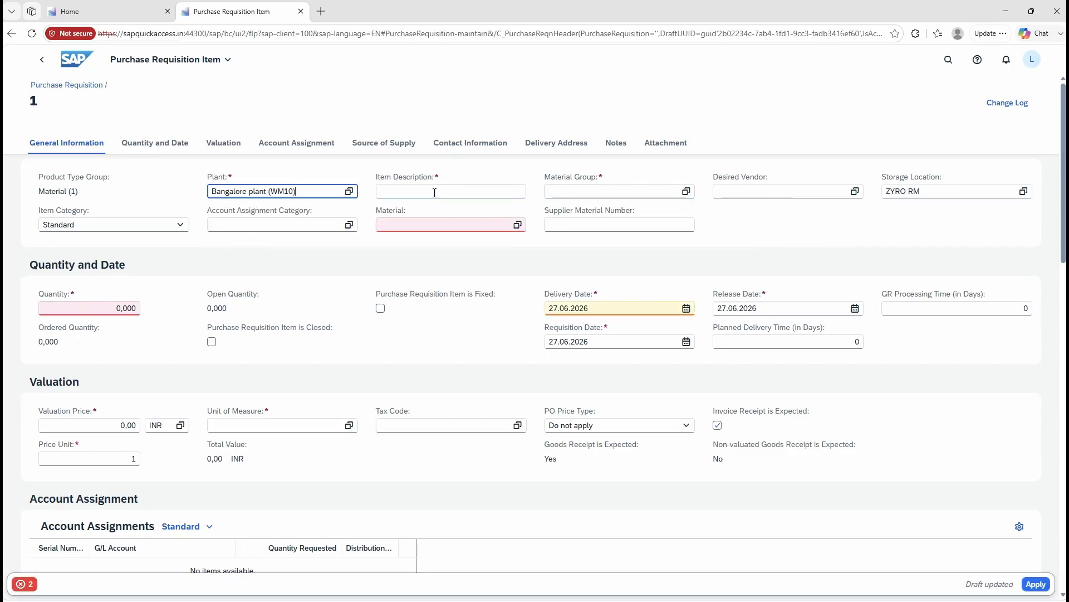
left_click(419, 225)
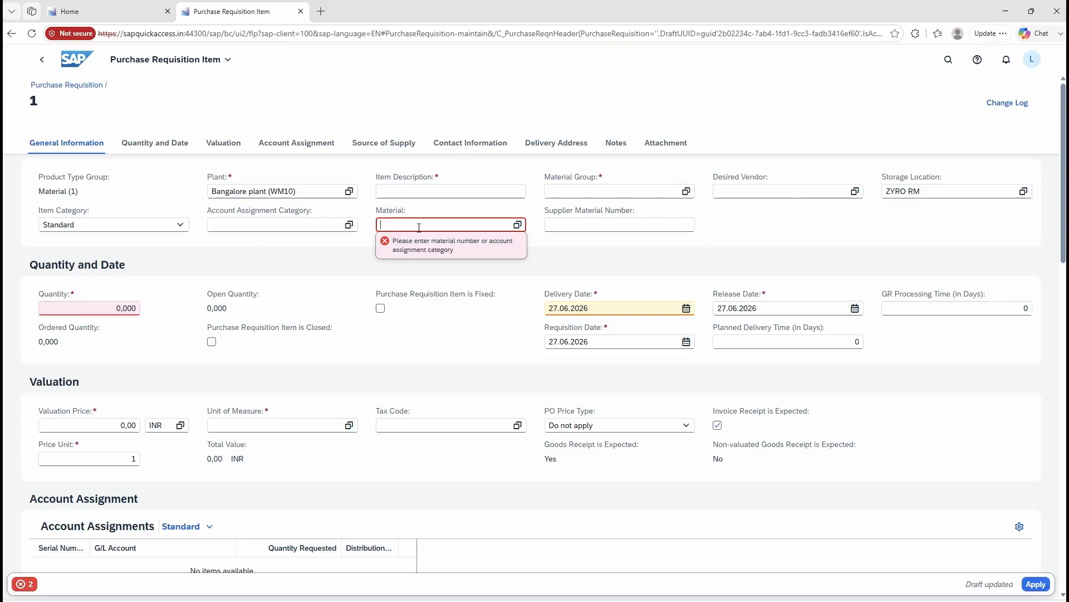
type("rm-200")
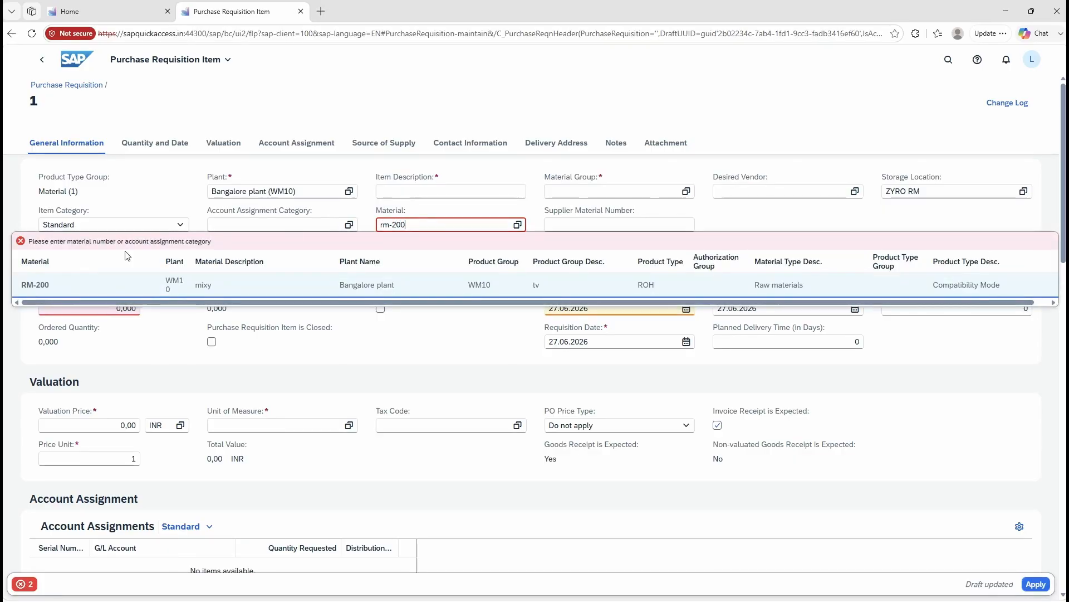
left_click(64, 287)
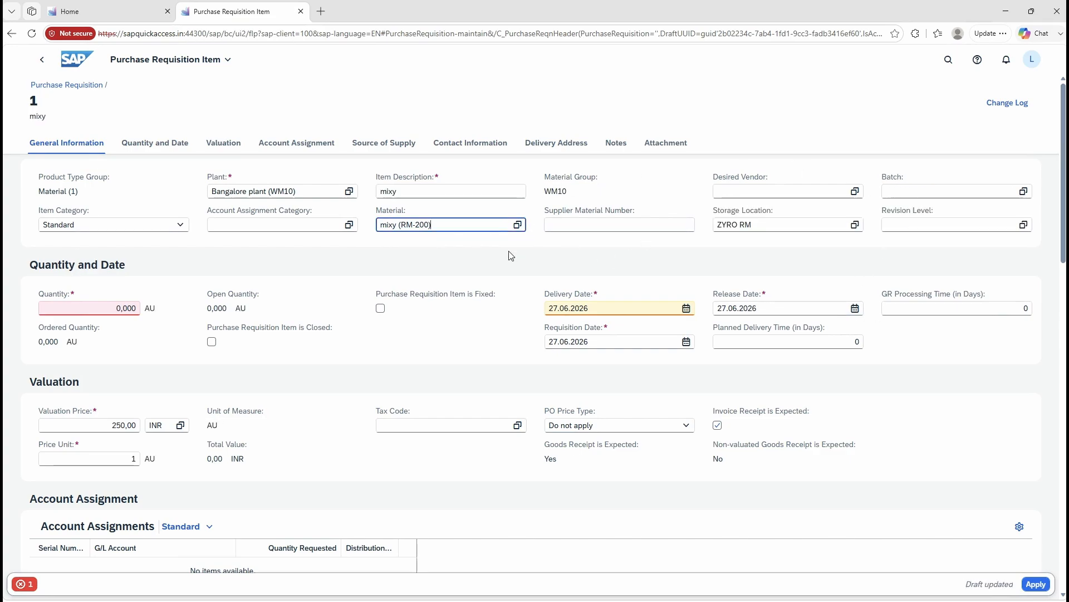
left_click(511, 256)
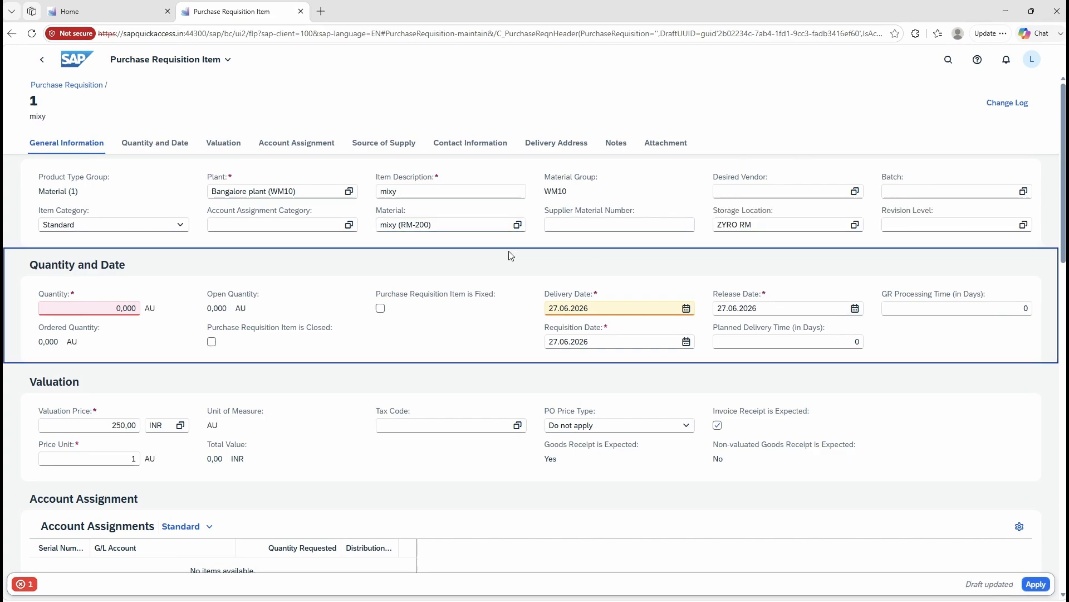
Step: Set the item's quantity to 15 and apply the item to the requisition
left_click(113, 308)
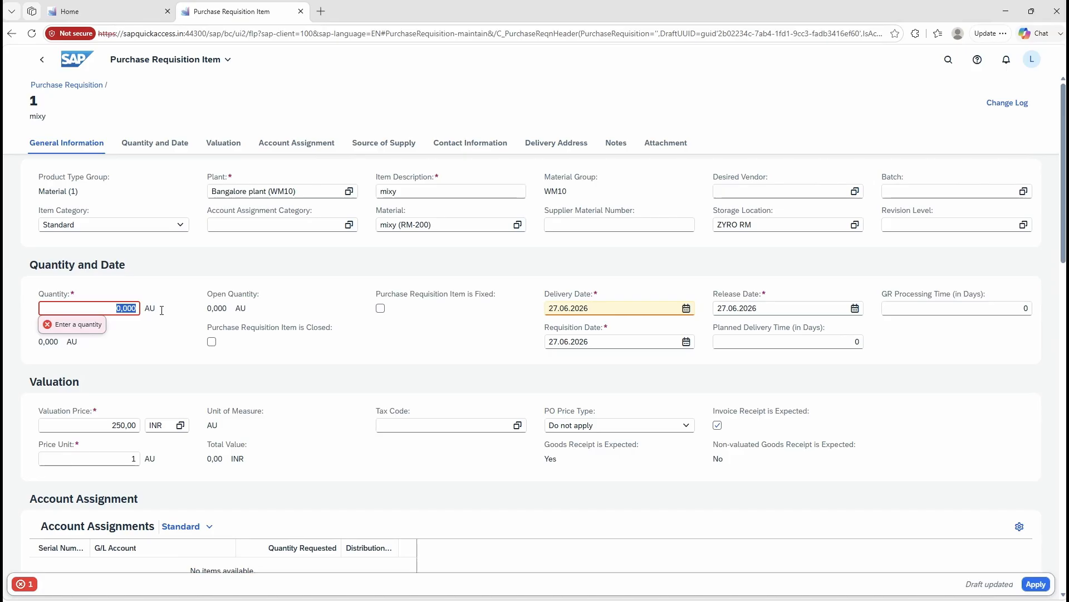
type("15")
left_click(940, 352)
scroll(777, 420, "down", 2)
scroll(775, 419, "down", 3)
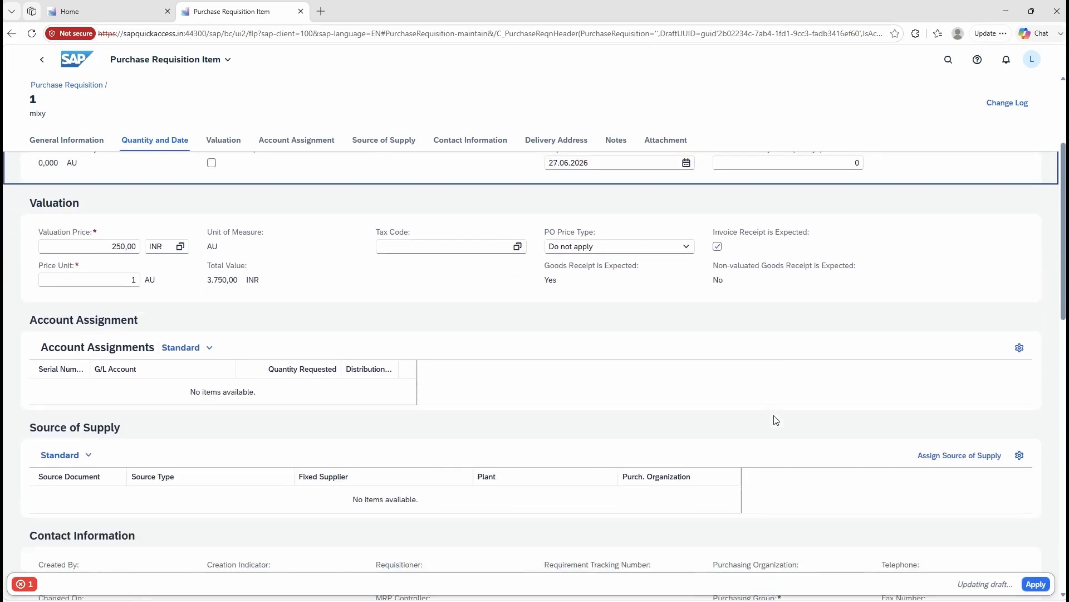
scroll(784, 429, "up", 2)
scroll(787, 426, "down", 1)
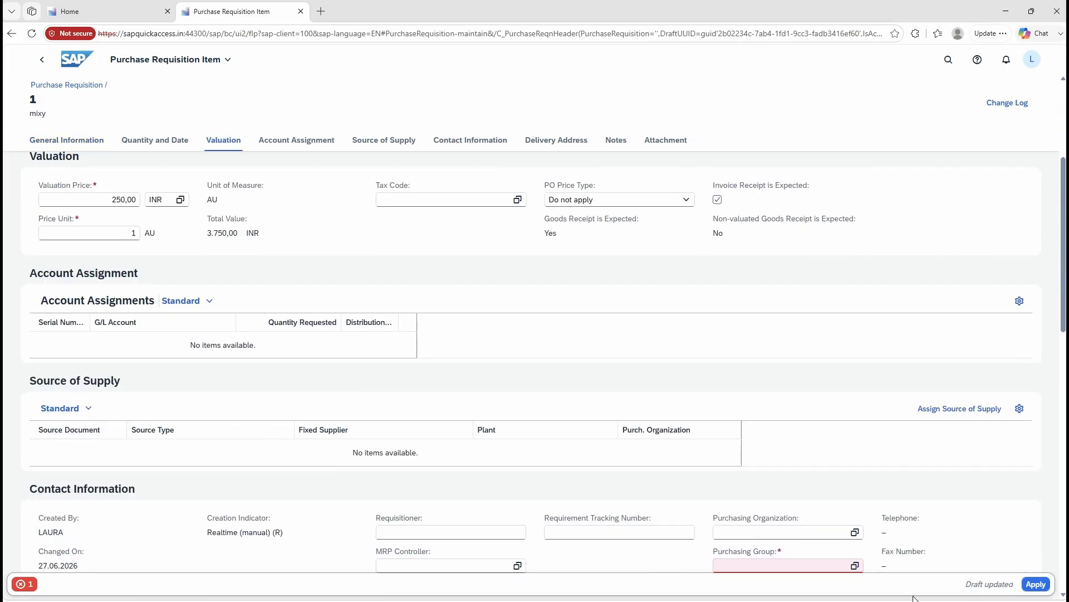
left_click(1037, 585)
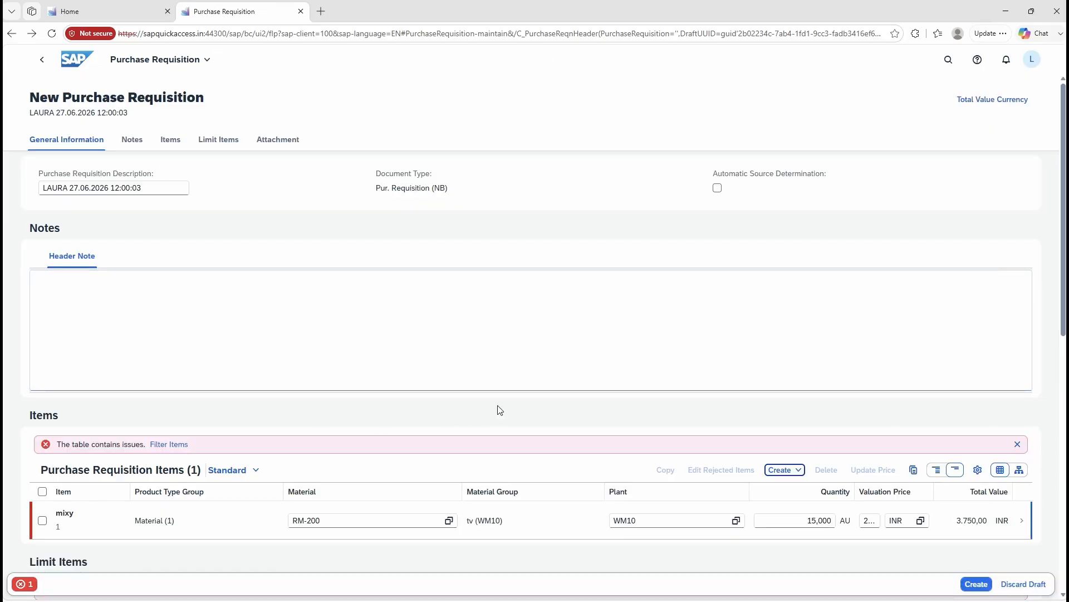
Step: Close the requisition's browser tab without creating it, and reopen Manage Purchase Requisitions from the Purchase Requisition Processing page
left_click(301, 12)
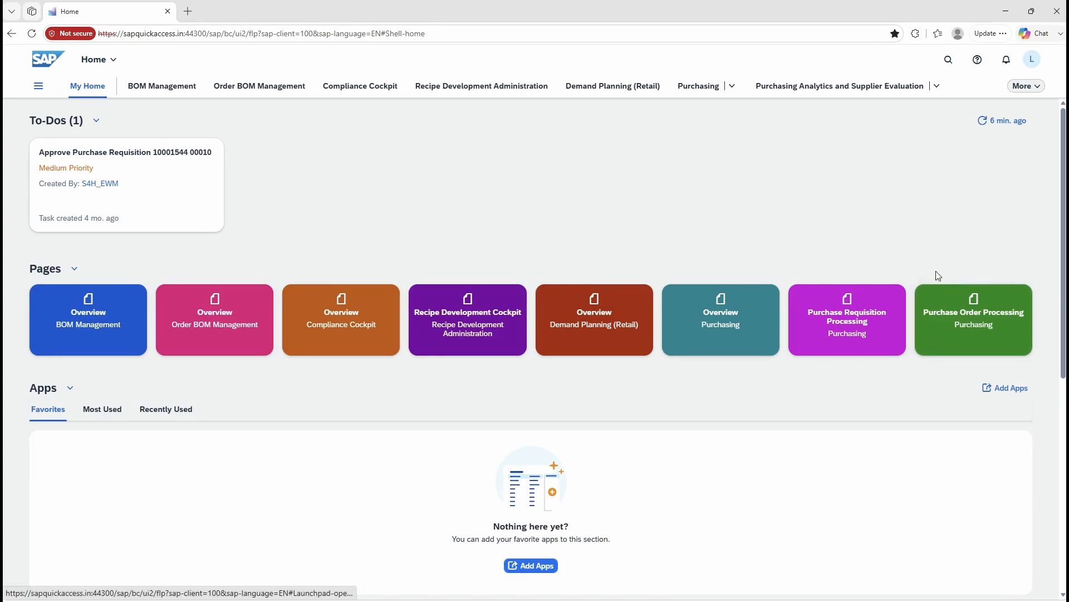
left_click(853, 331)
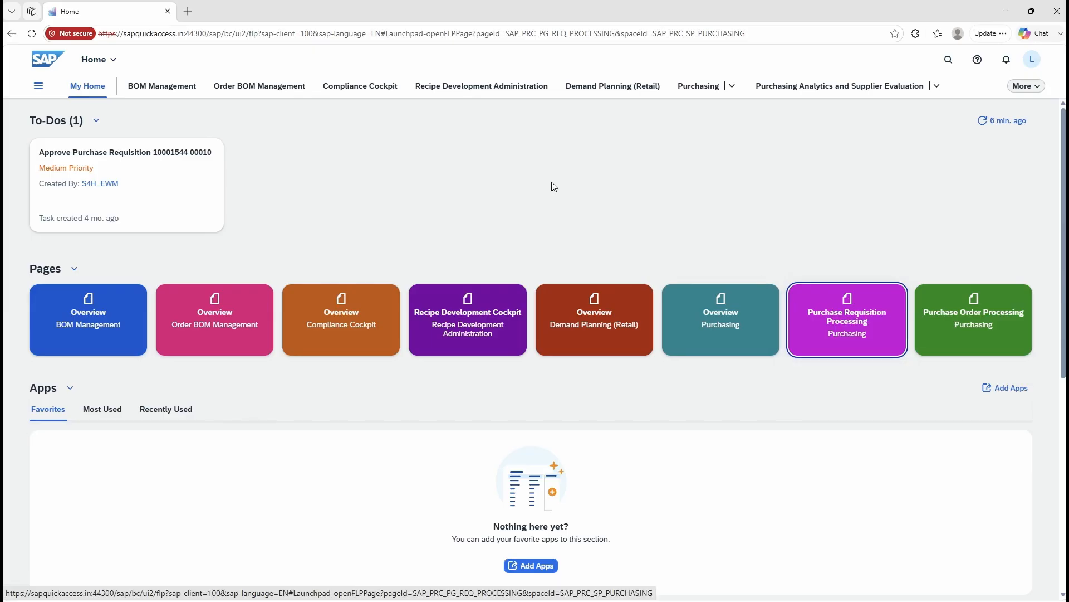
scroll(552, 185, "down", 3)
scroll(769, 365, "up", 3)
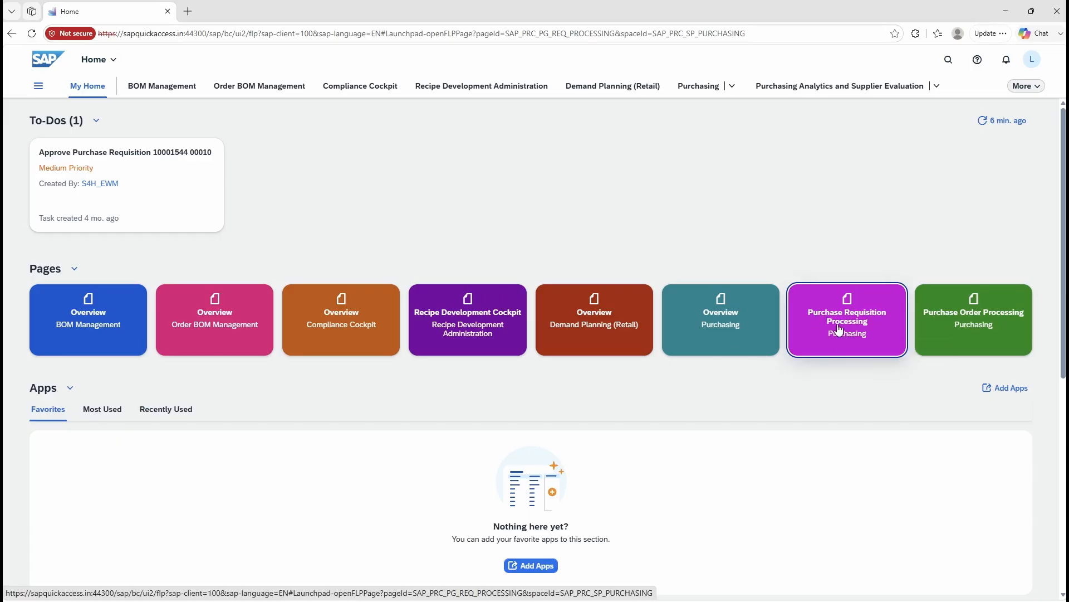
left_click(33, 37)
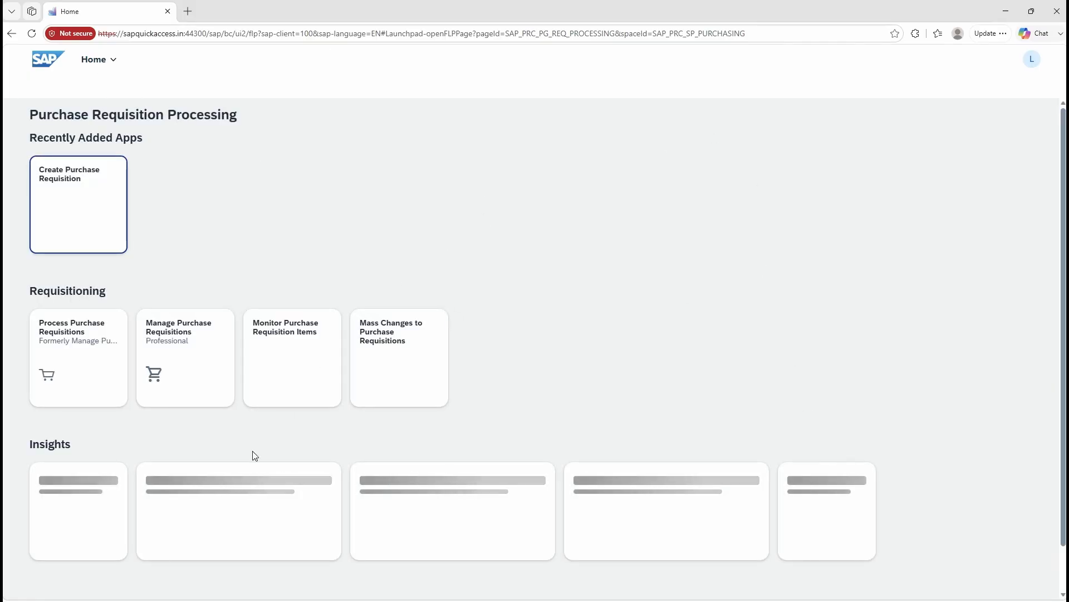
left_click(174, 339)
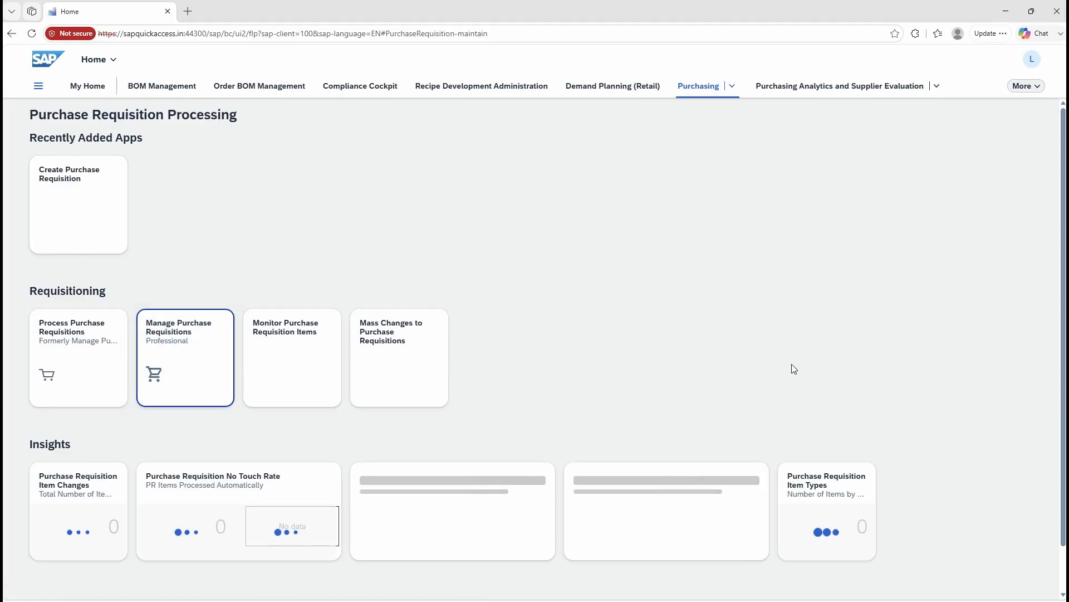
left_click(182, 380)
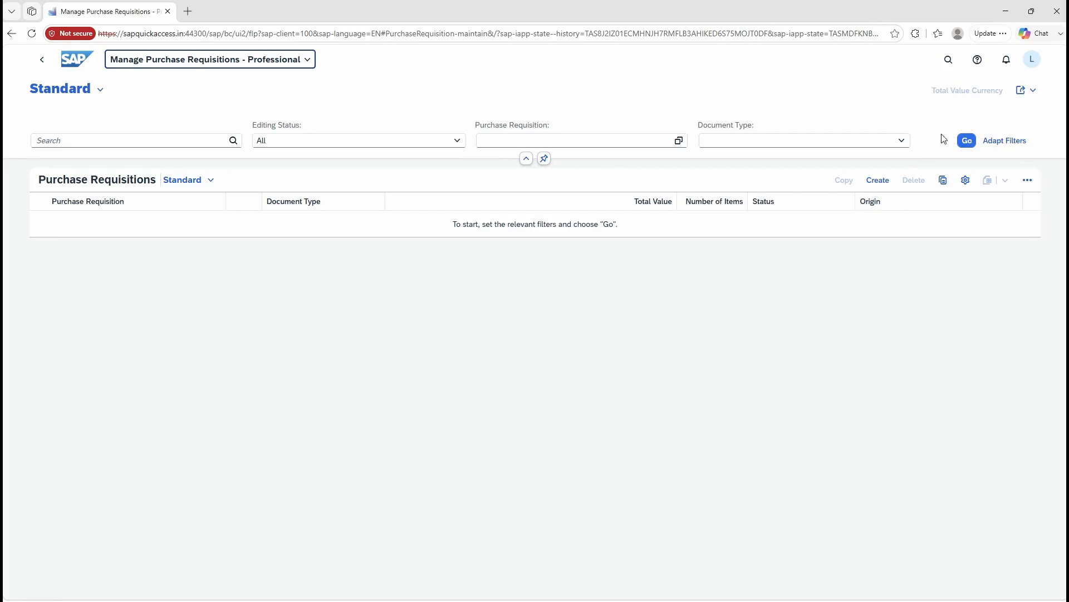
Step: List all purchase requisitions, open the draft dated 27.06.2026 12:00:03 and check its retained header and item data
left_click(968, 141)
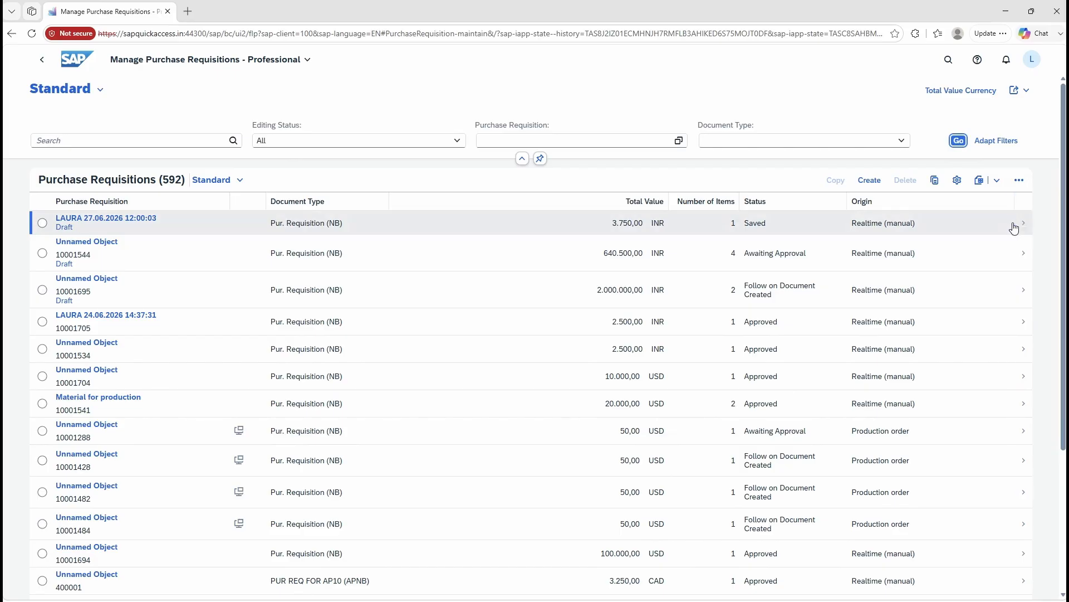
left_click(1014, 225)
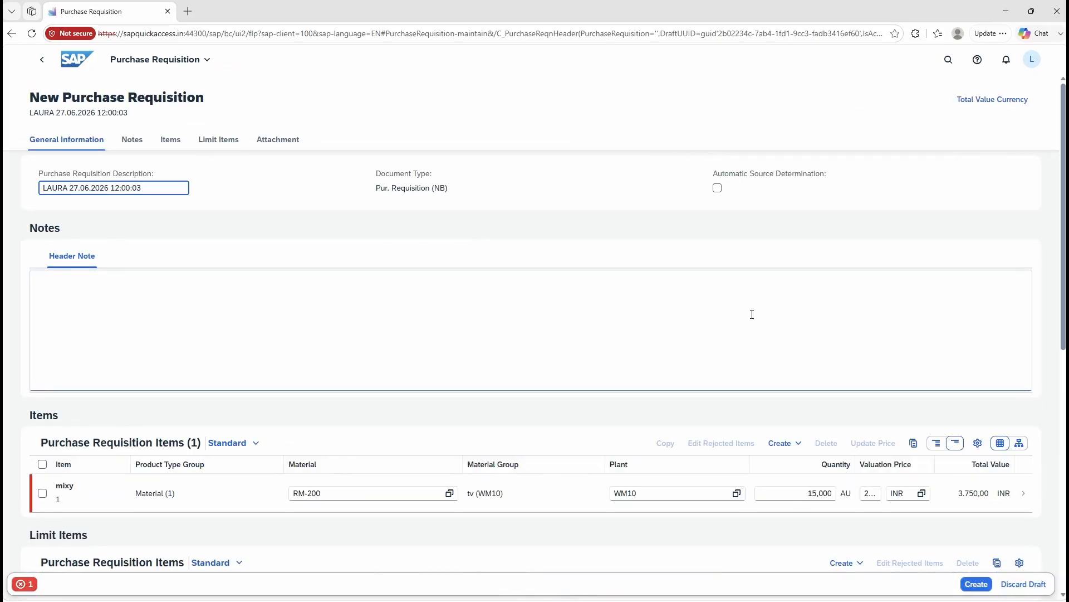
scroll(840, 394, "down", 1)
scroll(833, 369, "up", 1)
scroll(833, 365, "down", 1)
scroll(833, 370, "down", 2)
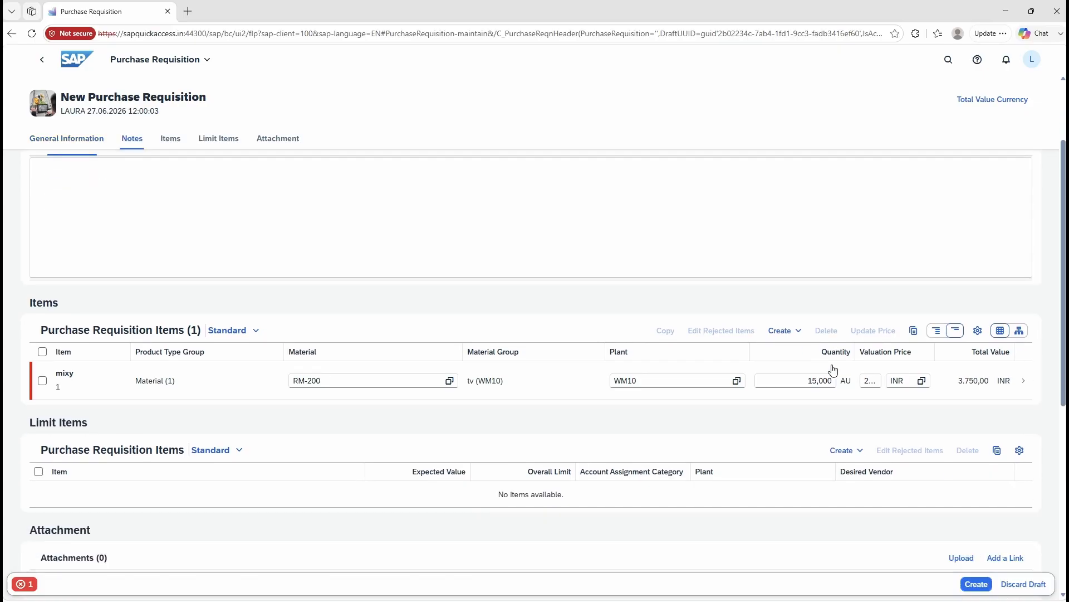
scroll(833, 368, "up", 3)
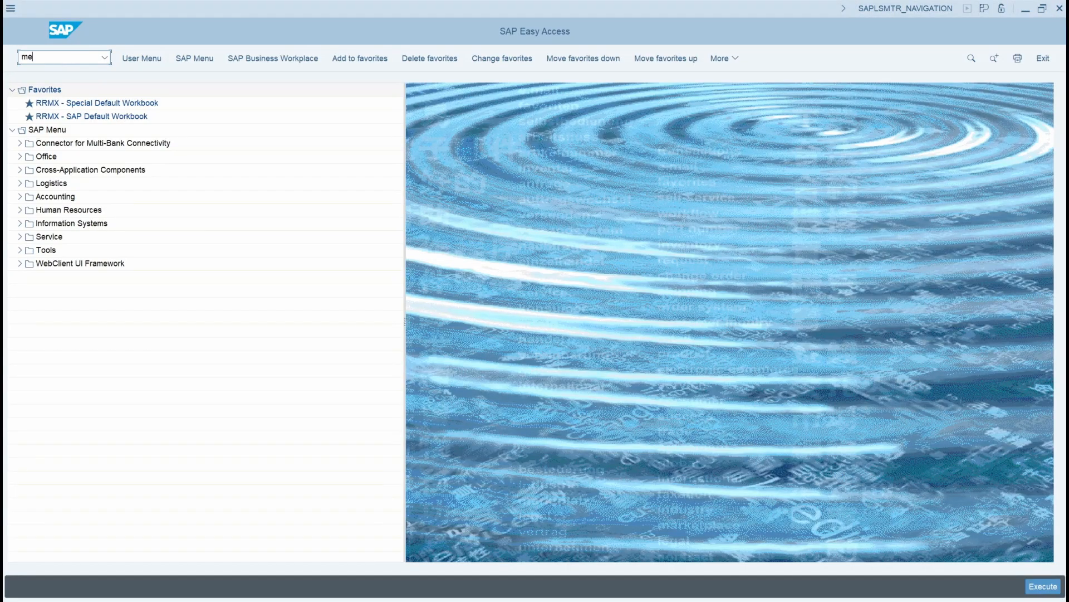
Step: Run transaction ME51N in SAP GUI and enter material RM-200 with plant WM10 as the first requisition item
type("me51n")
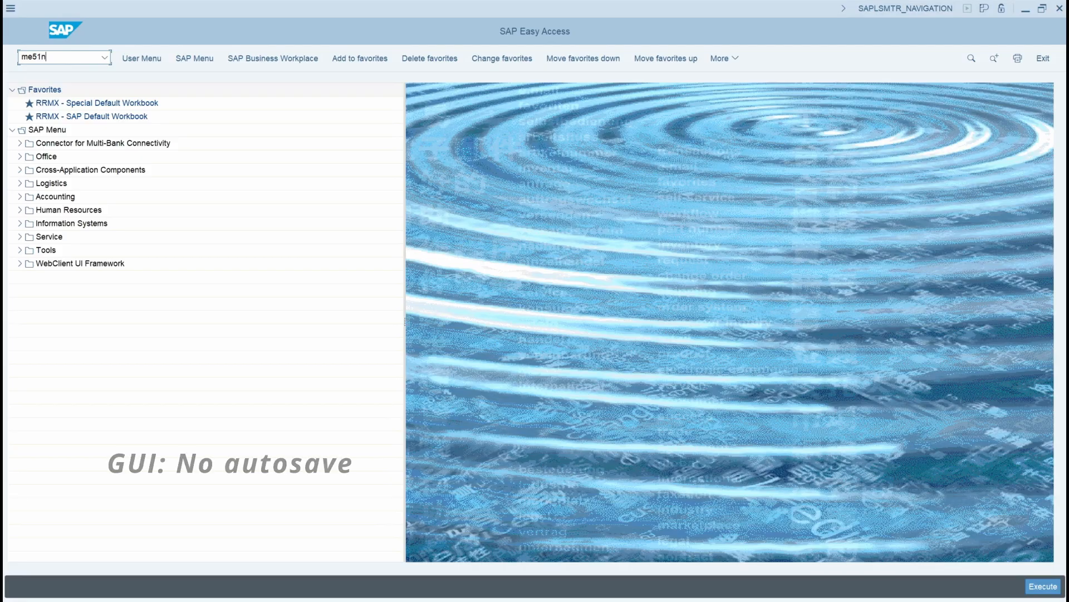
key("Return")
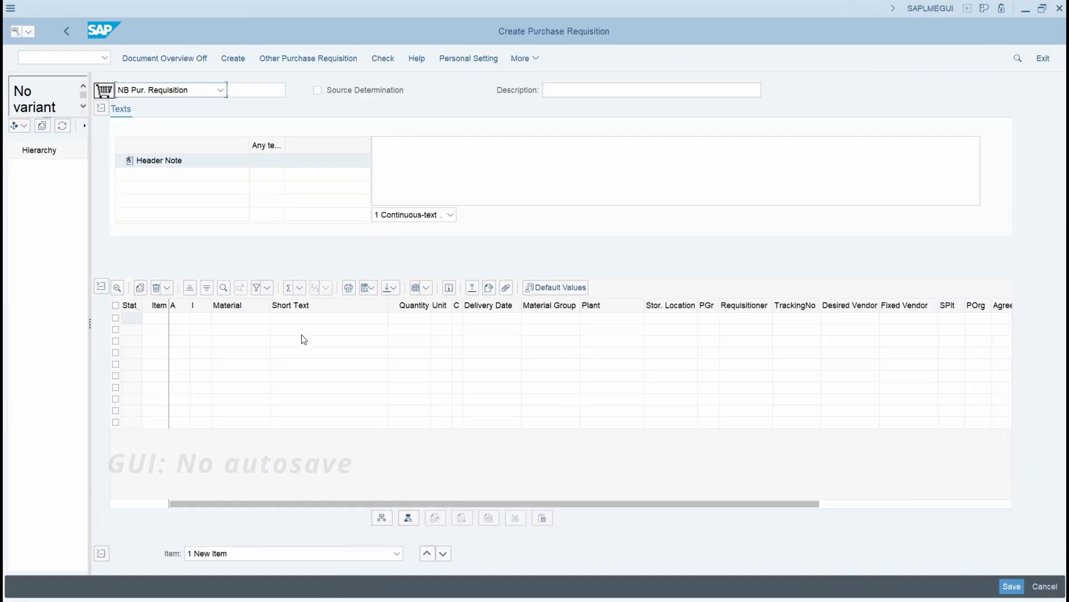
left_click(233, 320)
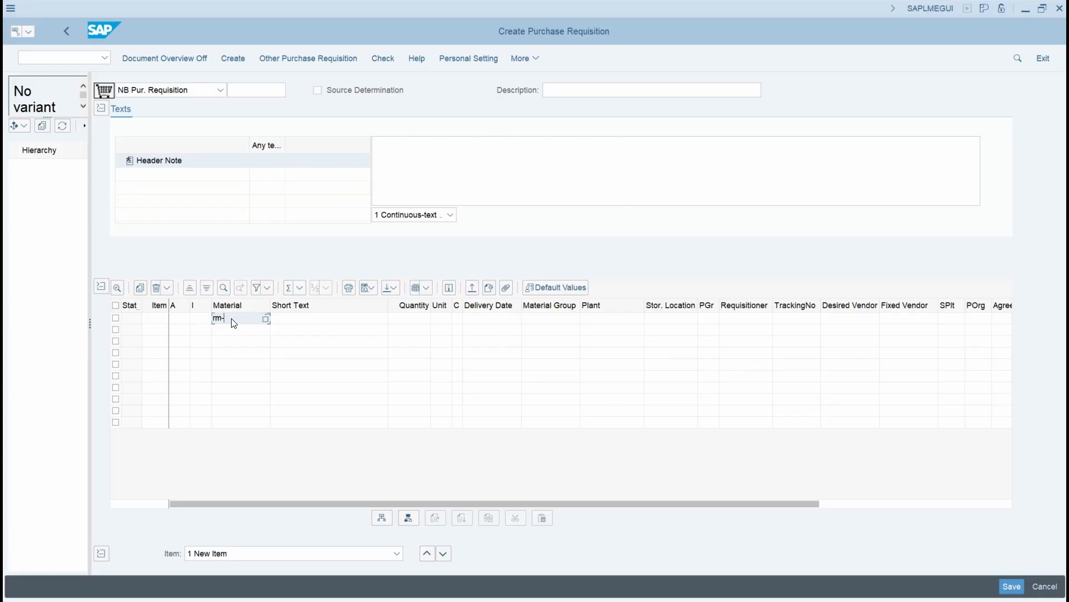
type("rm-200")
left_click(592, 322)
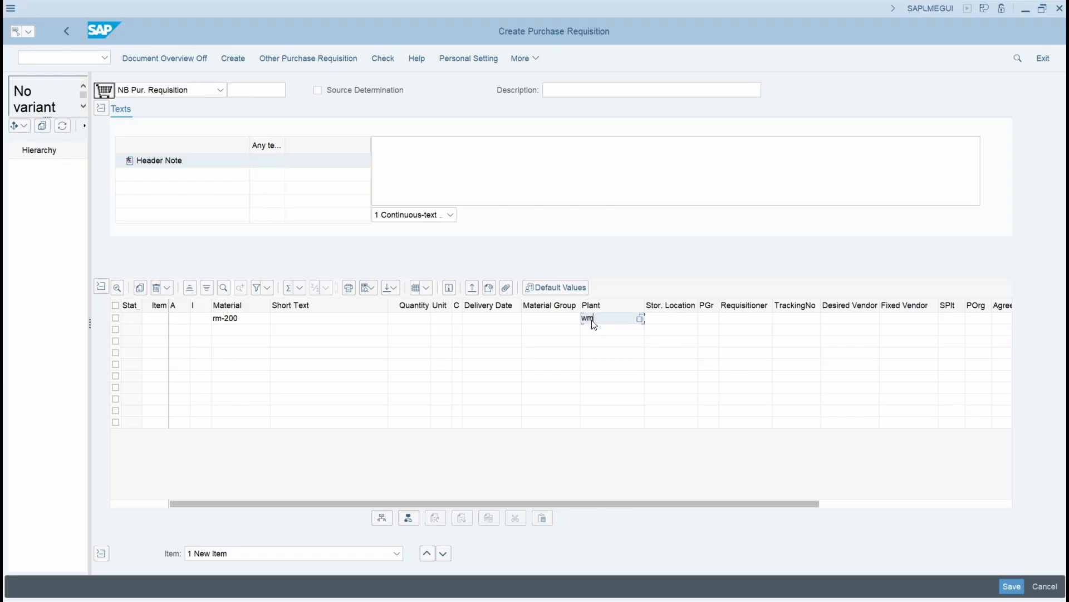
key("Return")
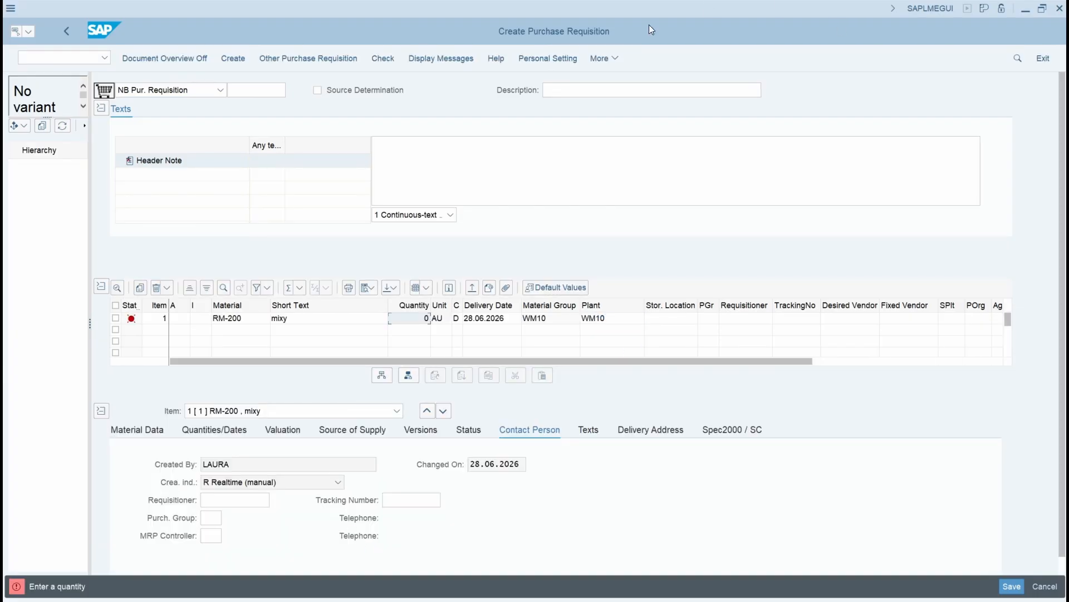
Step: Close the requisition window without saving and start the purchase requisition transaction again
left_click(1060, 8)
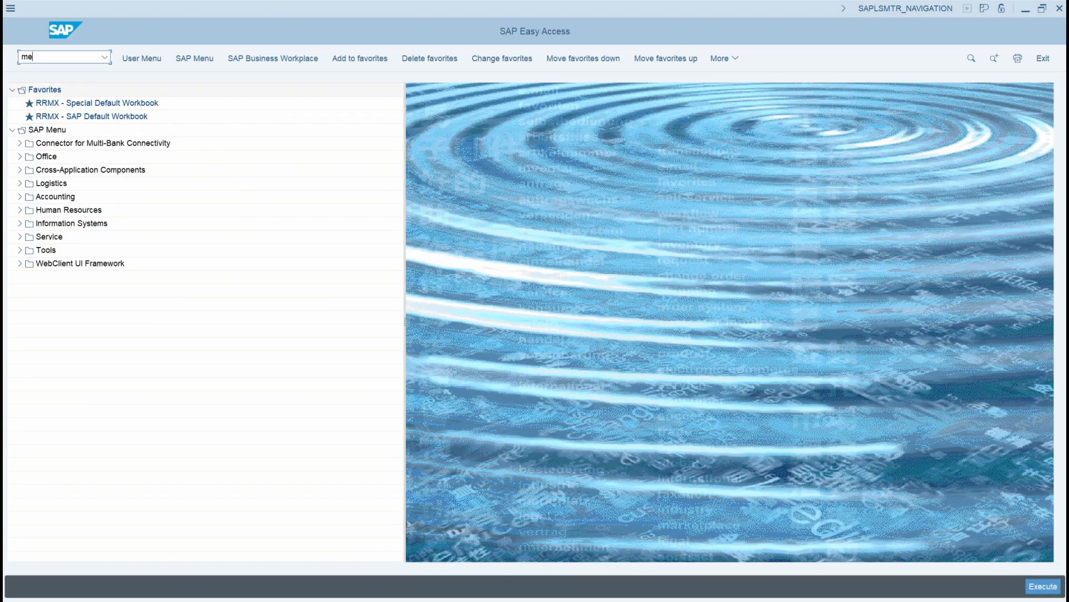
key("Return")
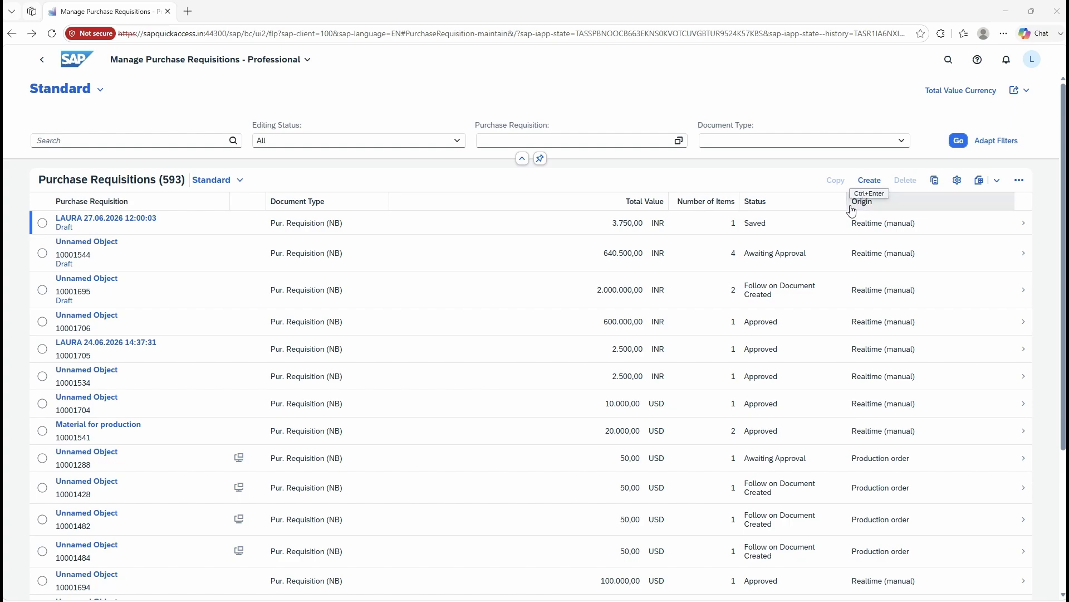
Step: Switch to SAP Fiori, create a new purchase requisition in Manage Purchase Requisitions and add a material item to it
left_click(871, 180)
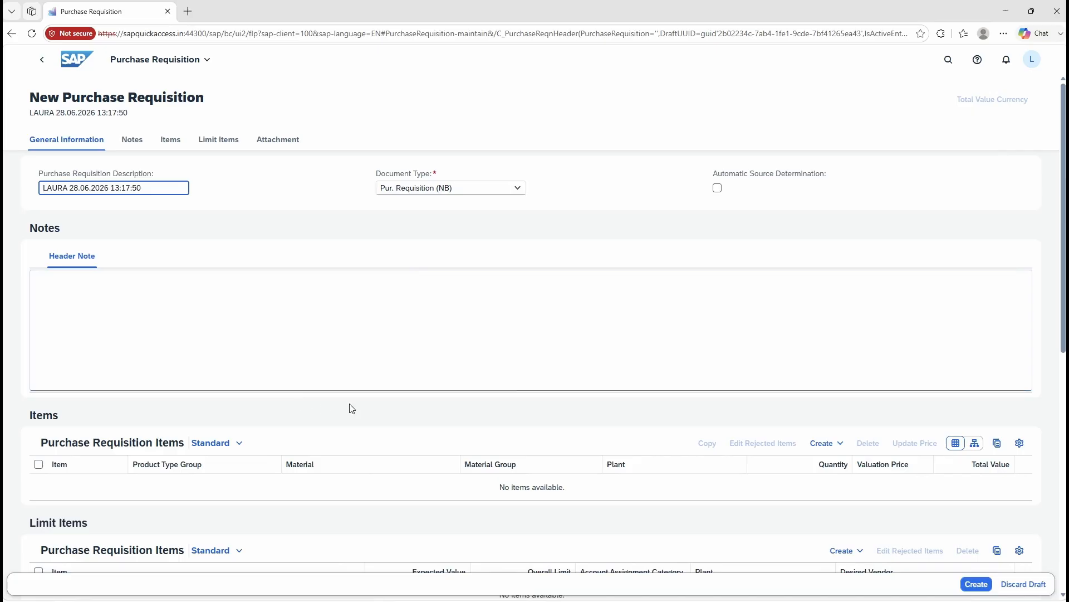
scroll(440, 366, "down", 2)
scroll(468, 431, "up", 2)
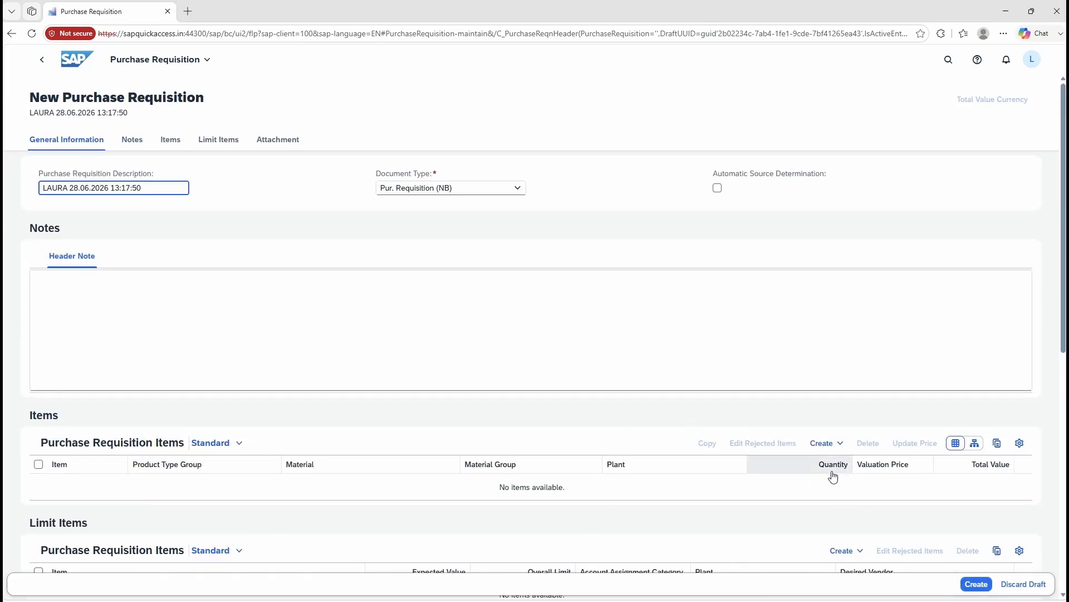
left_click(825, 444)
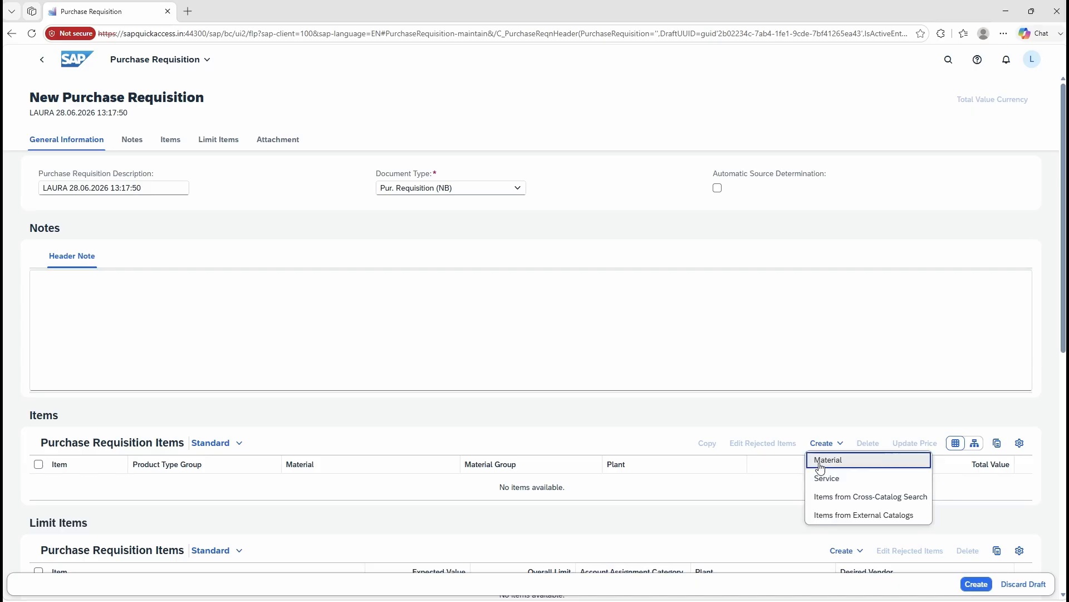
left_click(840, 460)
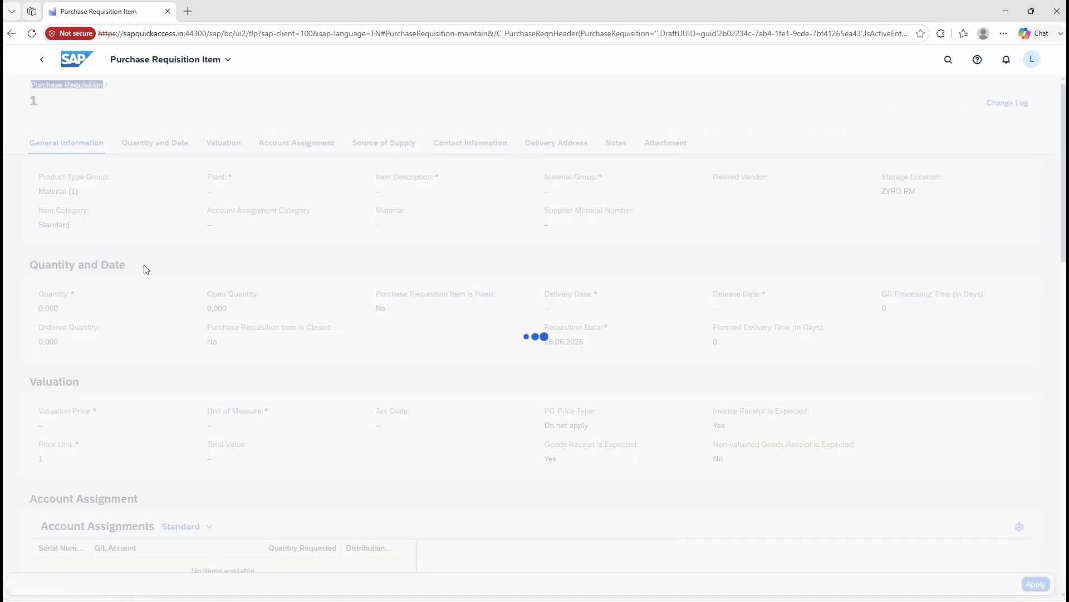
Step: Look up materials for "seat" and "seated" in the item's Material field, and view all "seated" matches with the filters shown
left_click(396, 229)
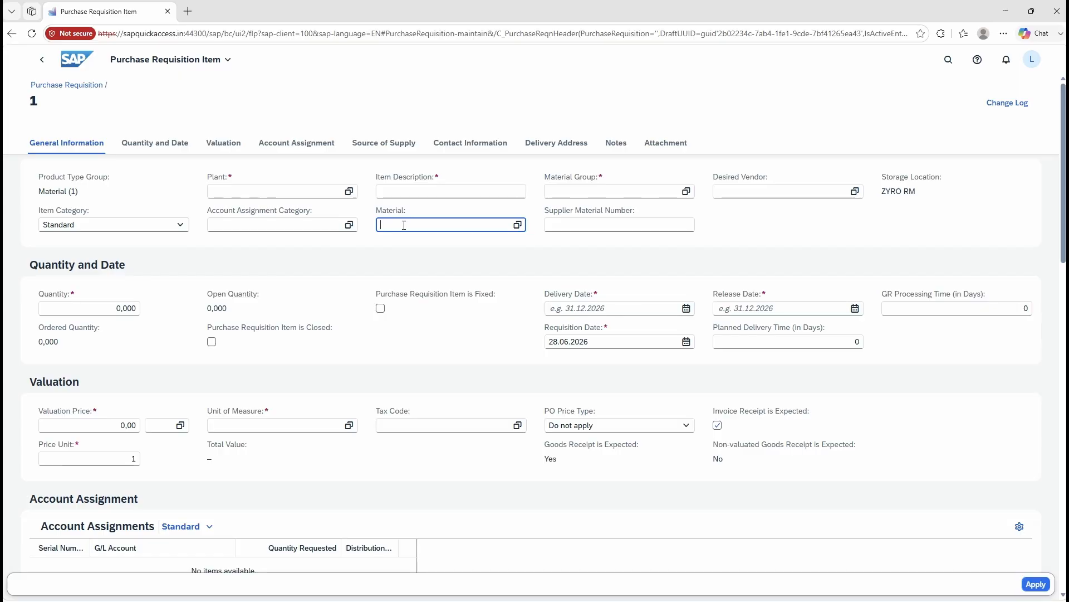
type("t")
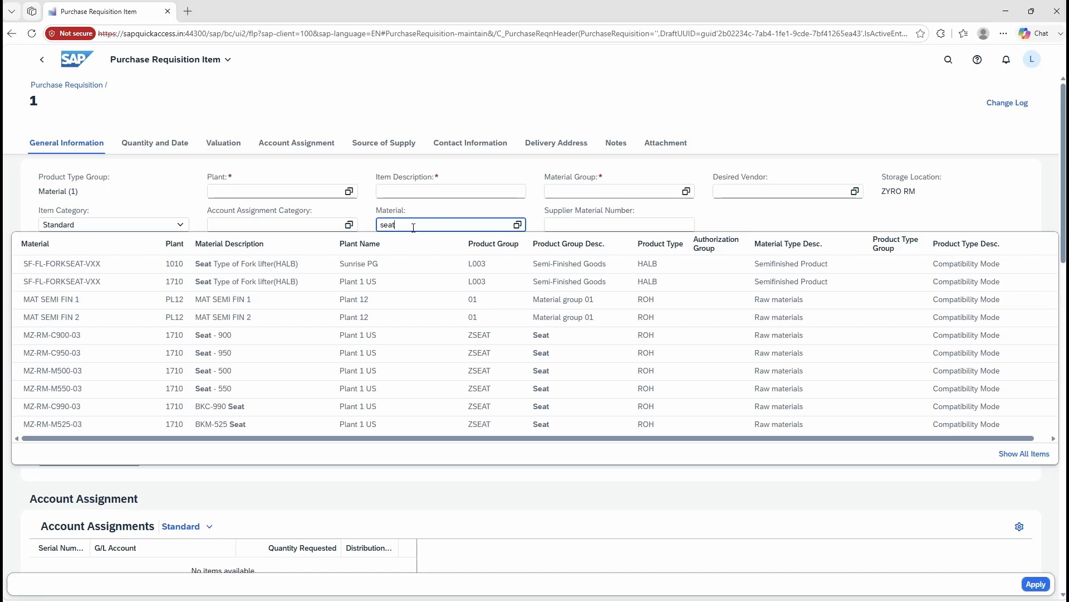
type("ed")
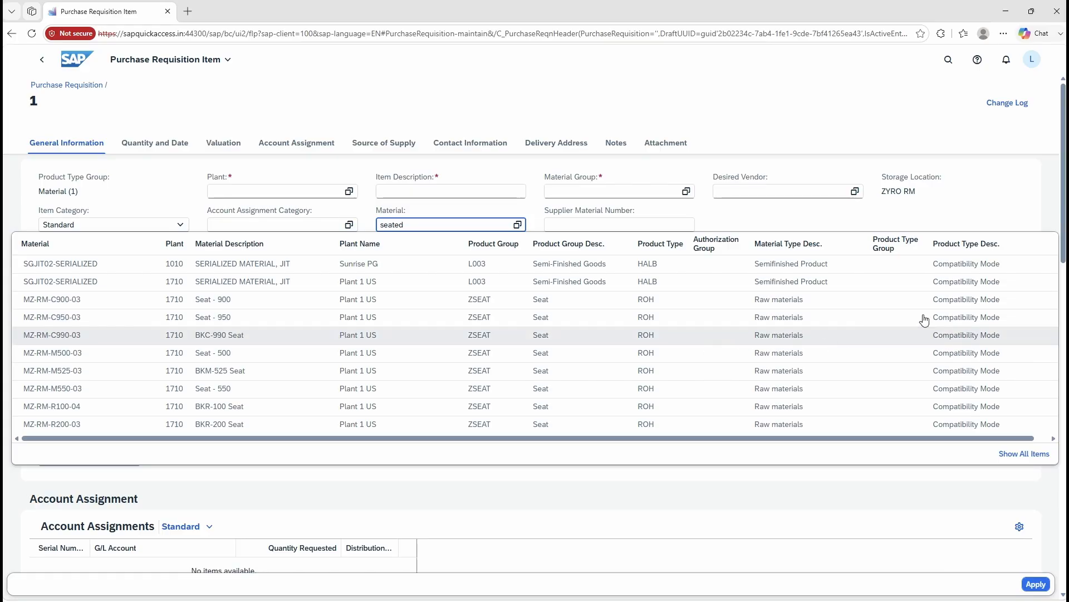
left_click(1013, 458)
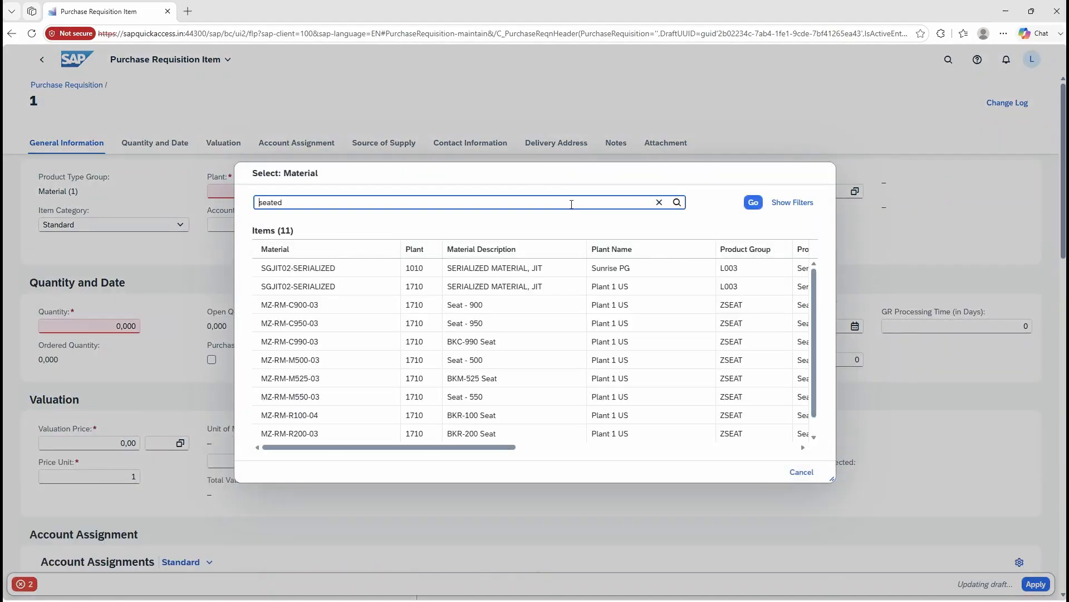
left_click(794, 204)
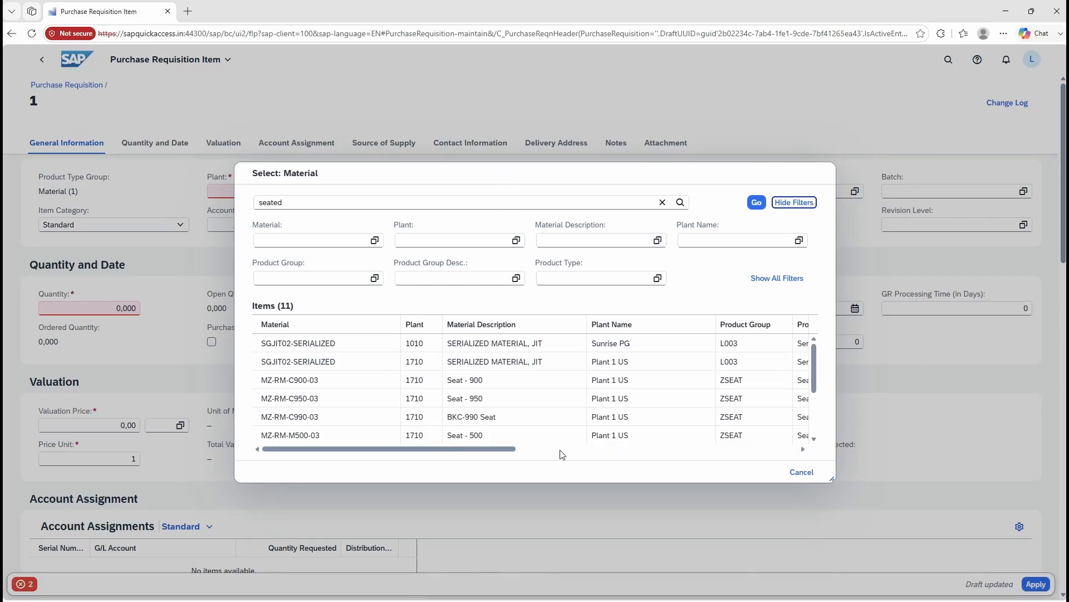
left_click_drag(488, 447, 461, 453)
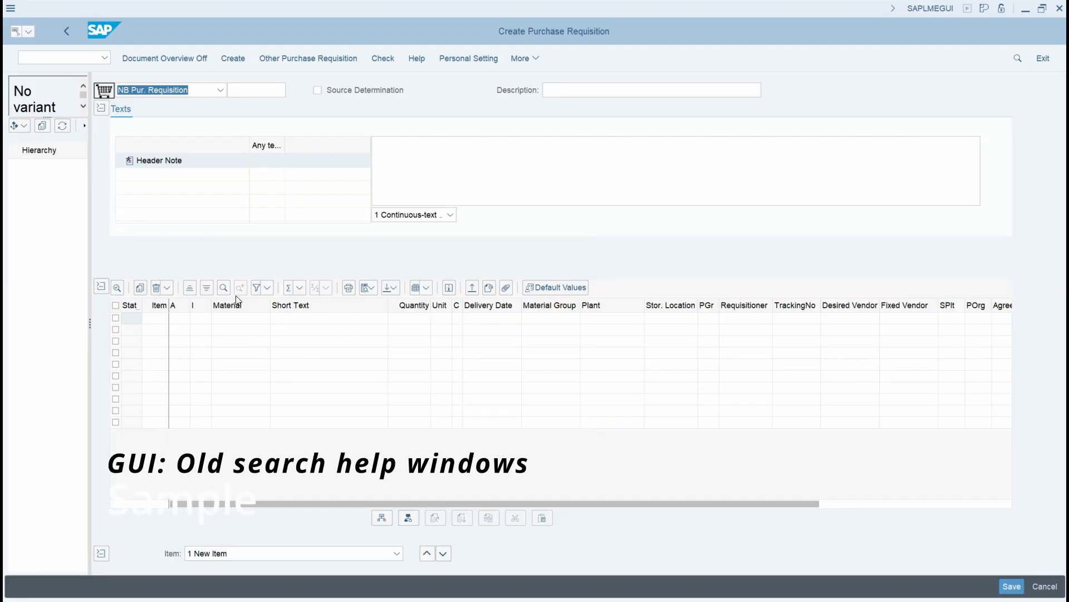
Step: Switch to Create Purchase Requisition in SAP GUI, search the material value help for description seat* and close the hit list
left_click(252, 317)
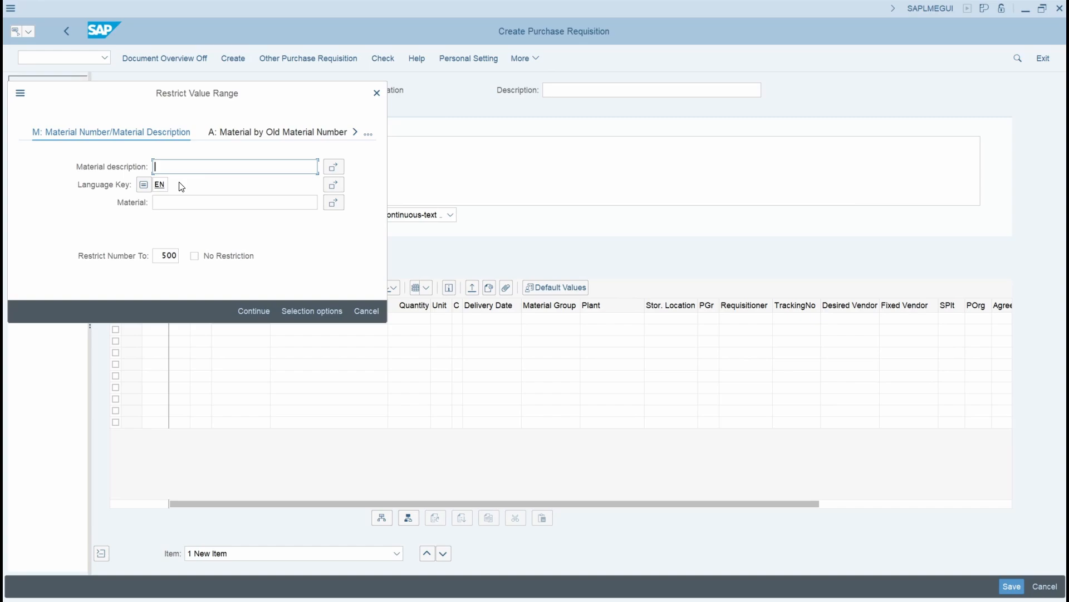
type("se")
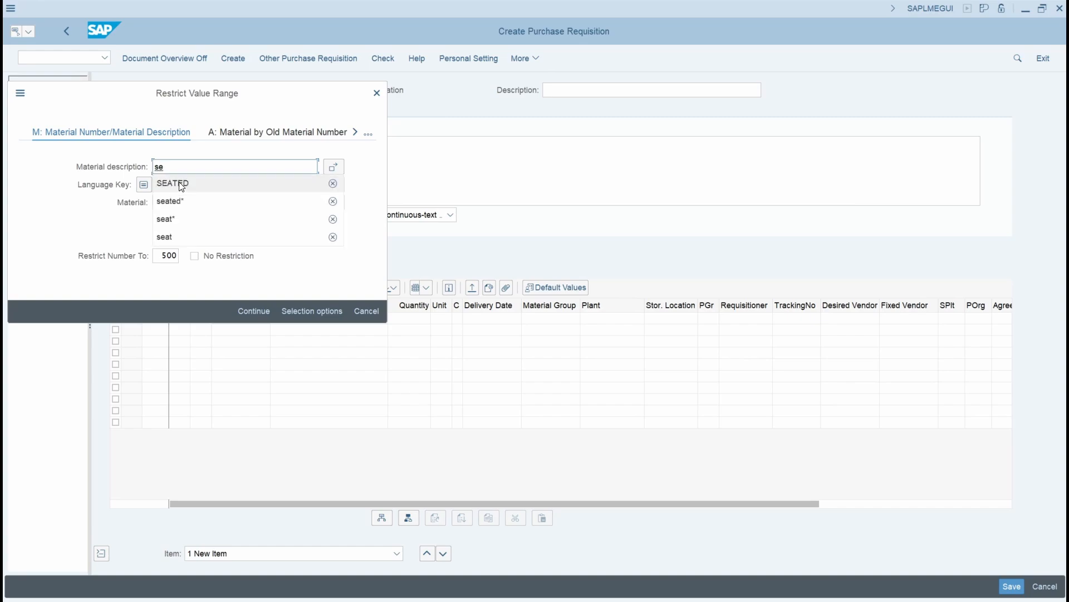
type("at*")
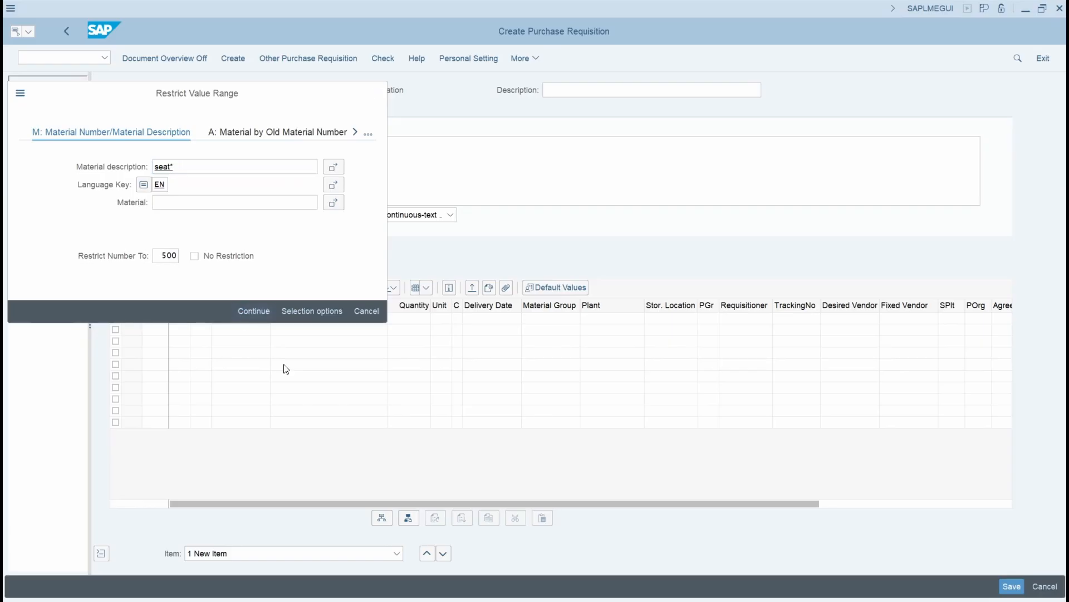
key("Return")
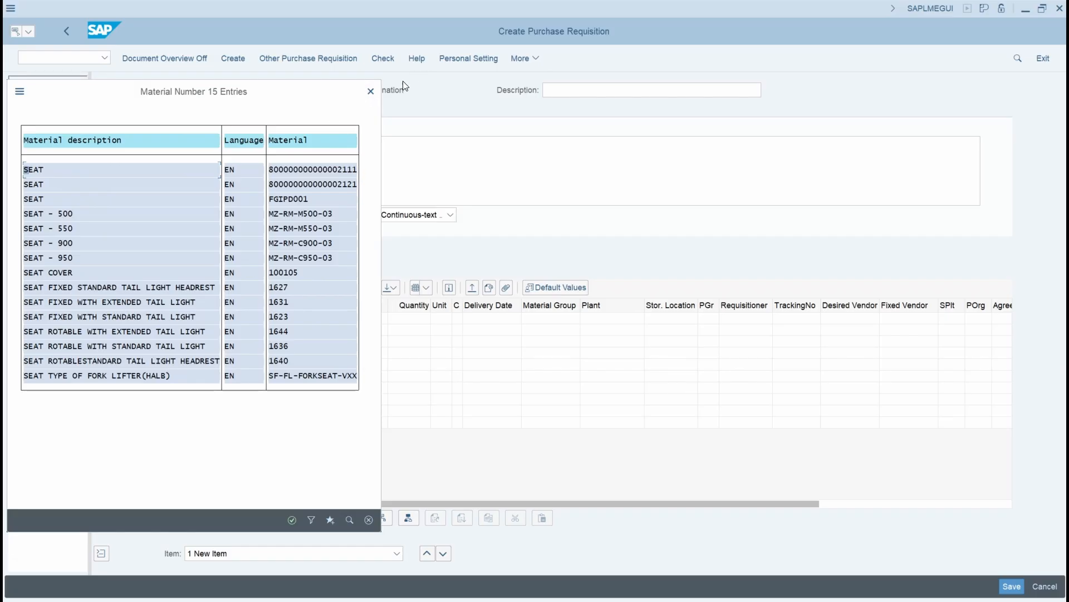
left_click(370, 92)
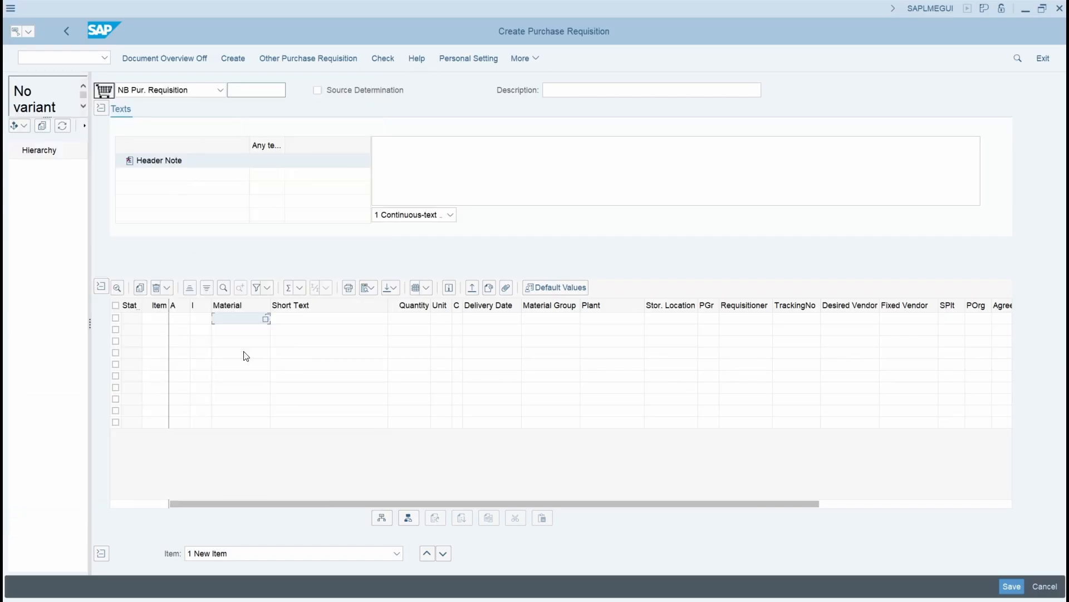
Step: Search the material value help again with the description seated*
left_click(267, 319)
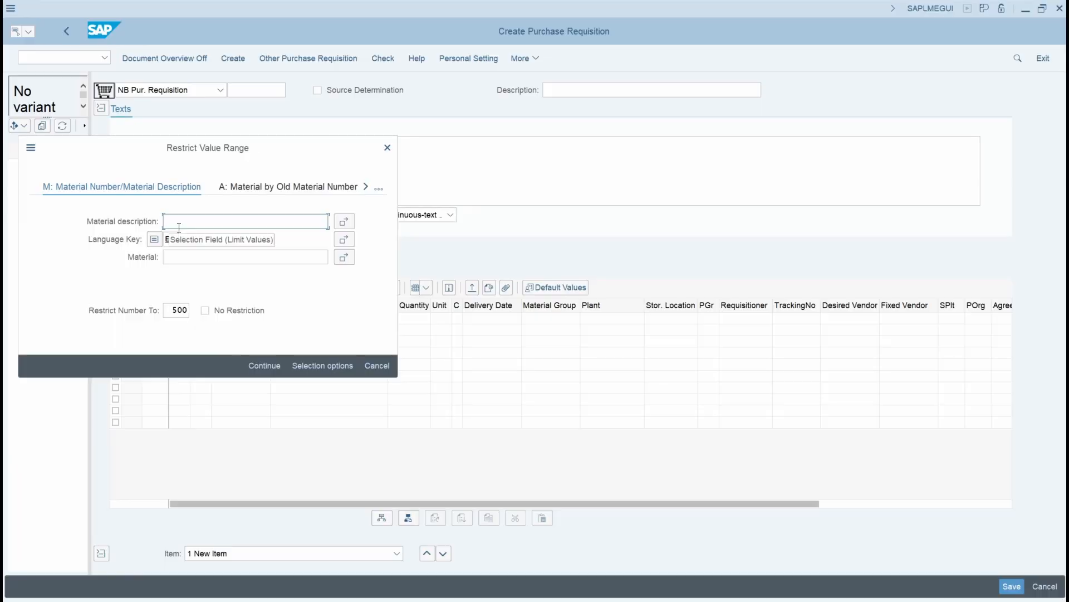
type("se")
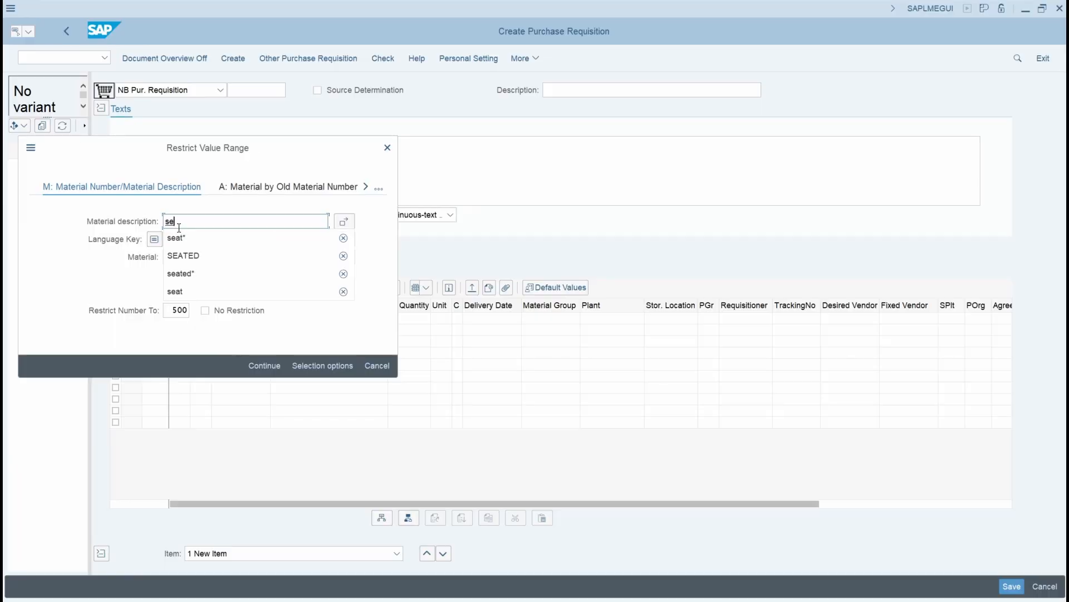
type("ate")
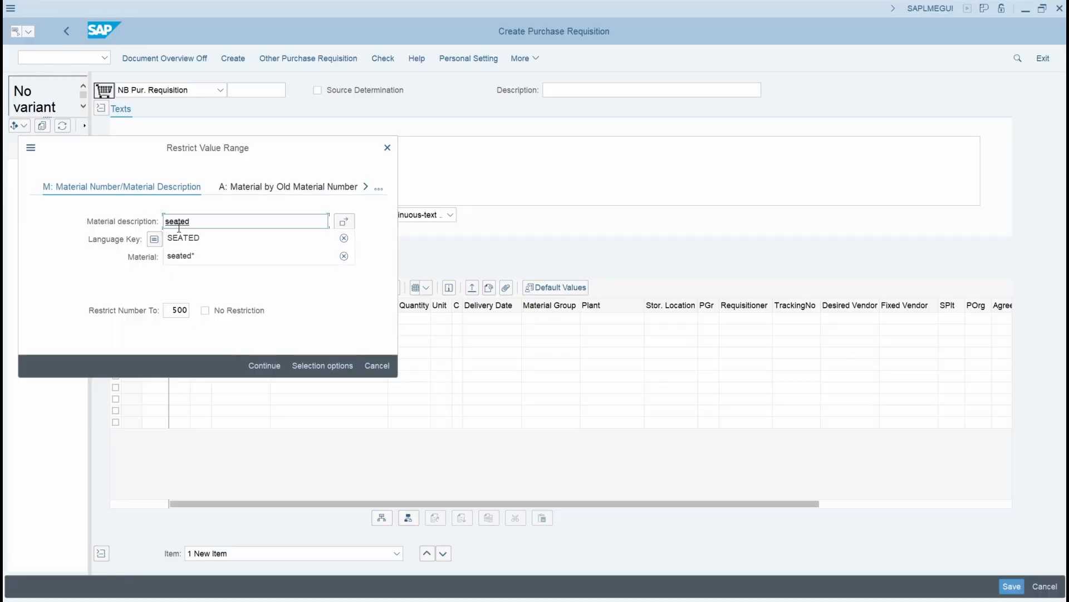
type("d")
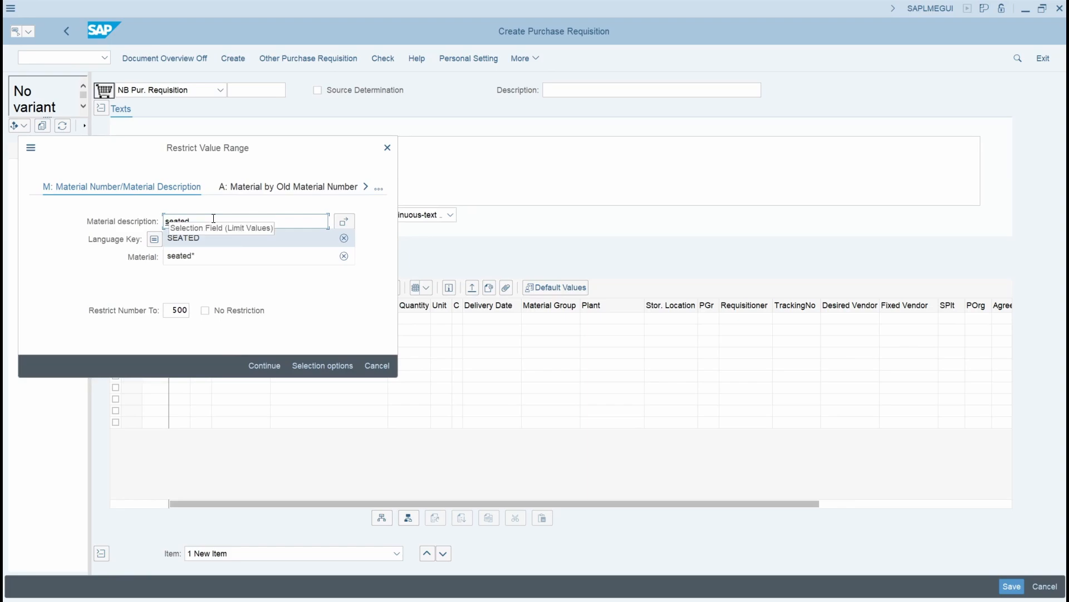
type("*")
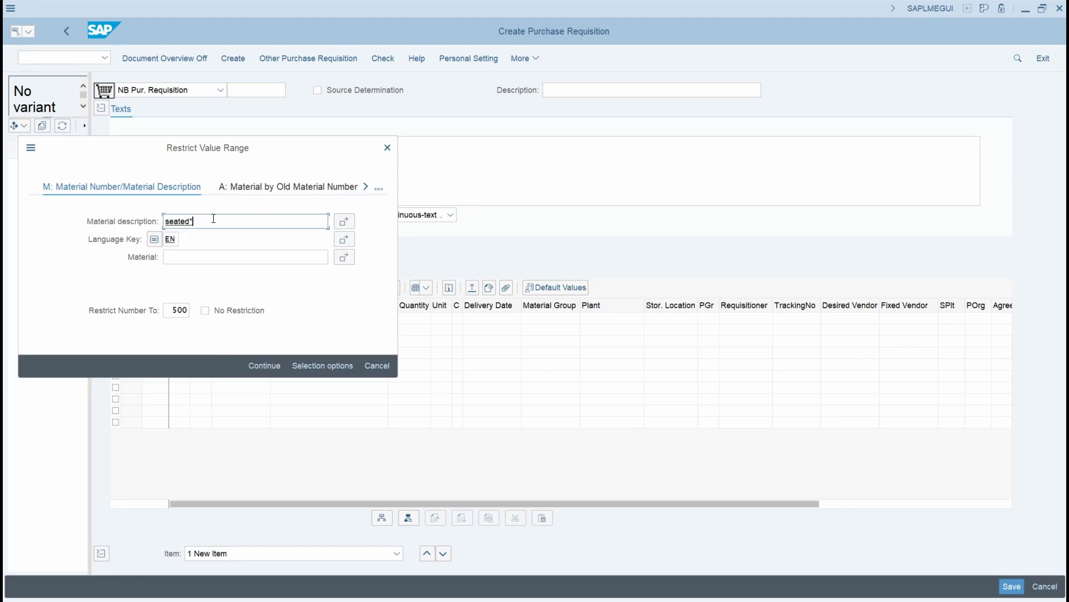
left_click(264, 365)
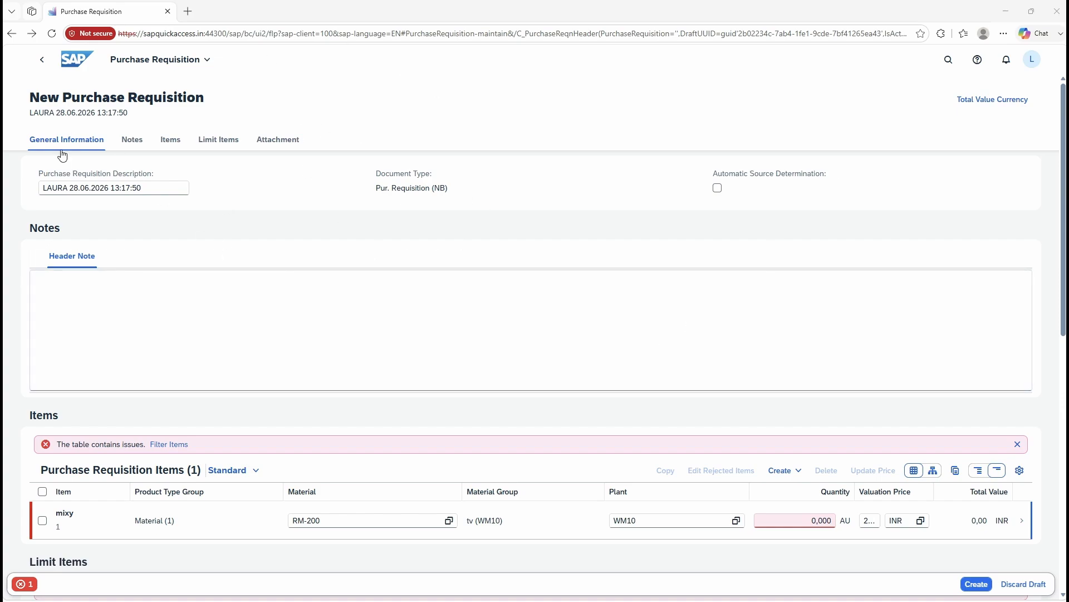
Step: Switch to the new requisition in Fiori and attach the desktop files test and test2 to its Attachment section
scroll(484, 281, "down", 1)
scroll(484, 281, "down", 7)
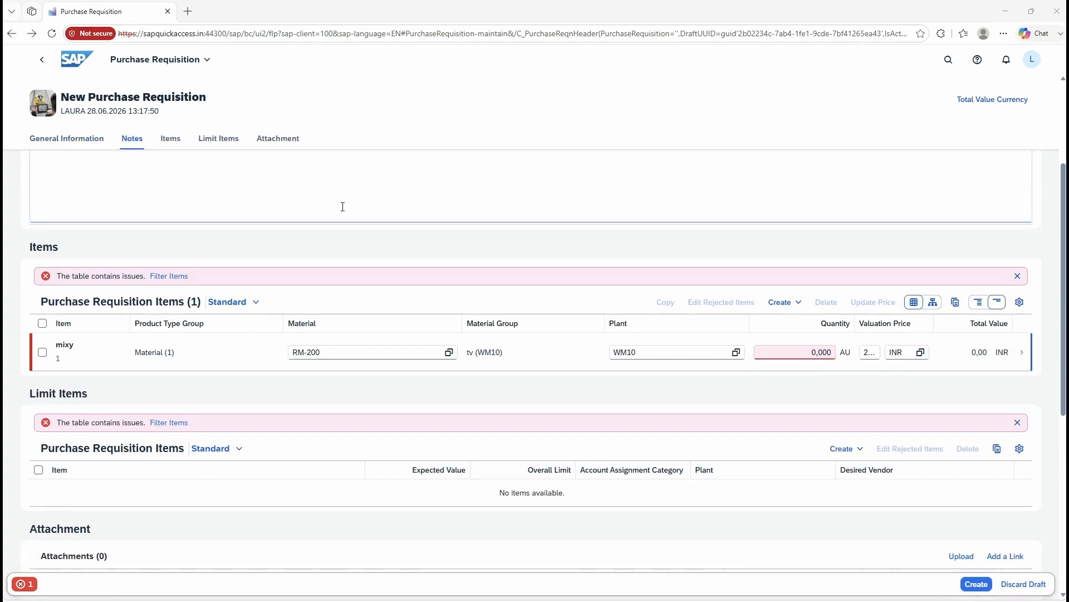
scroll(434, 295, "up", 2)
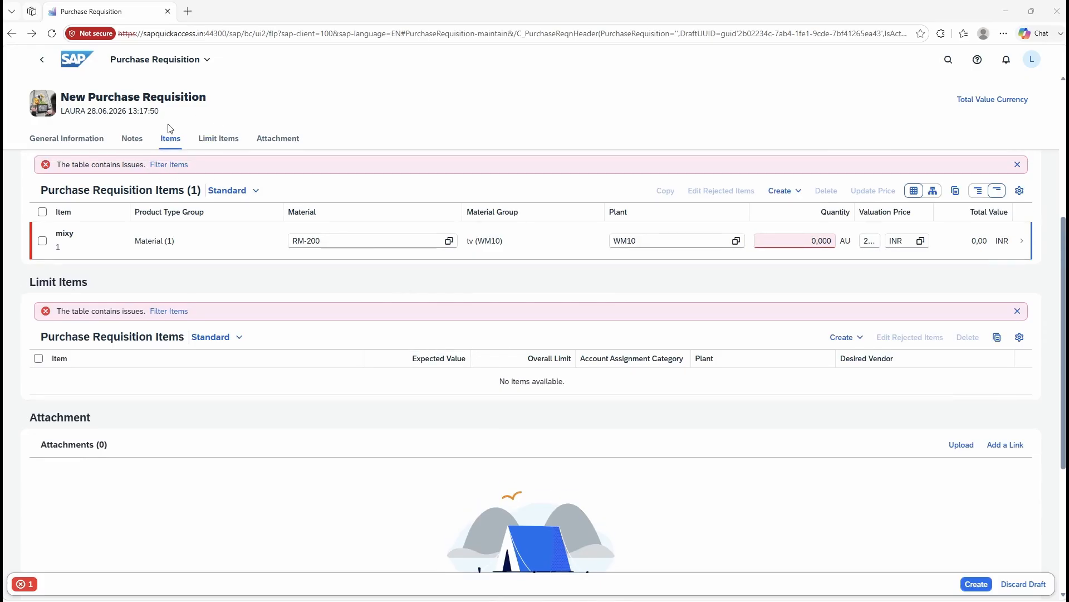
left_click(279, 145)
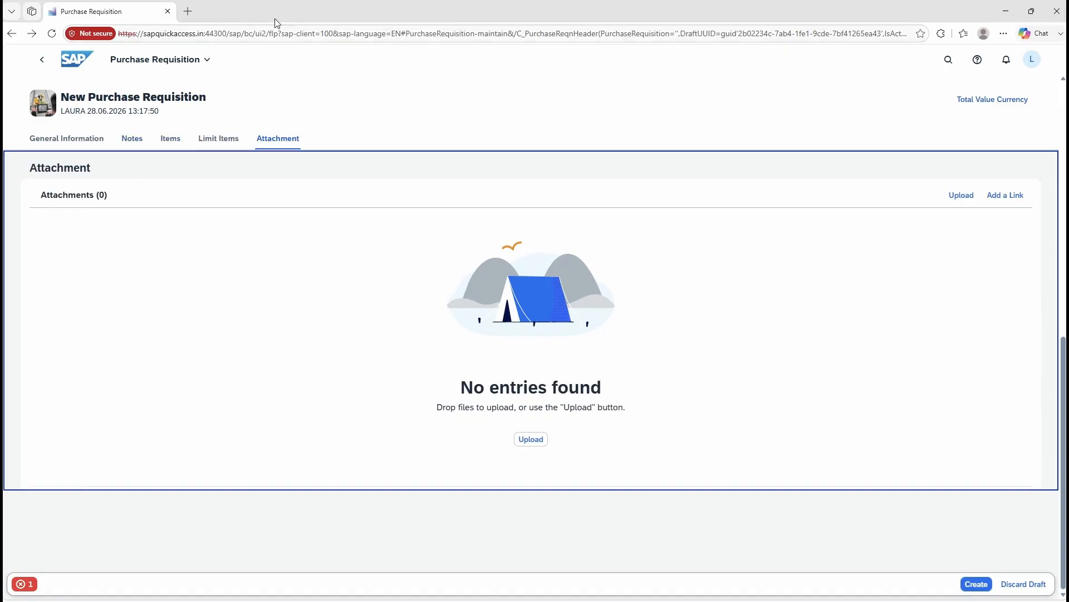
left_click_drag(291, 12, 442, 12)
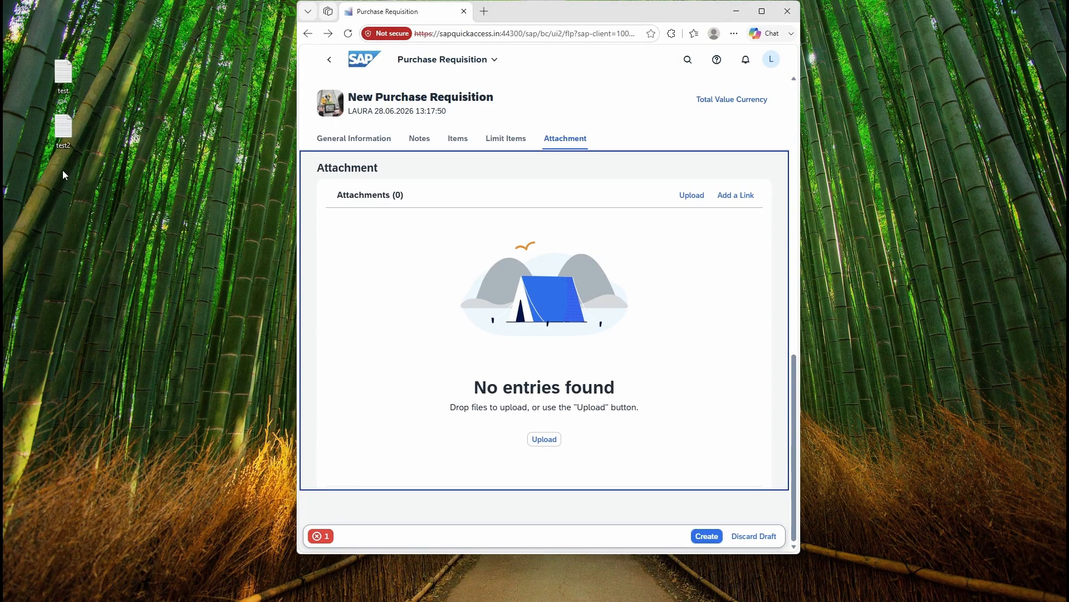
left_click_drag(62, 175, 76, 58)
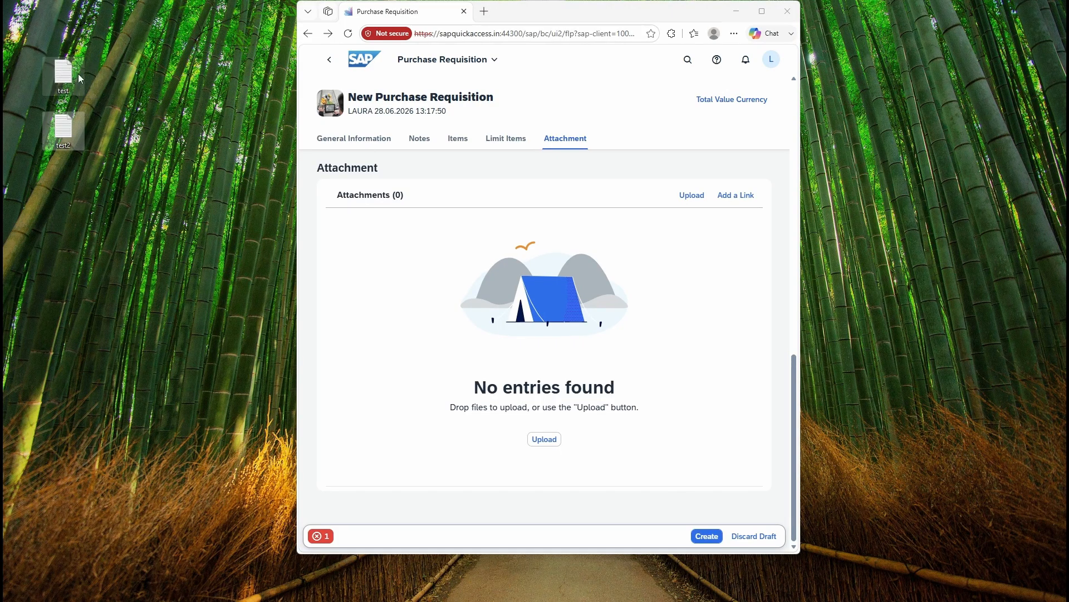
left_click_drag(80, 78, 423, 246)
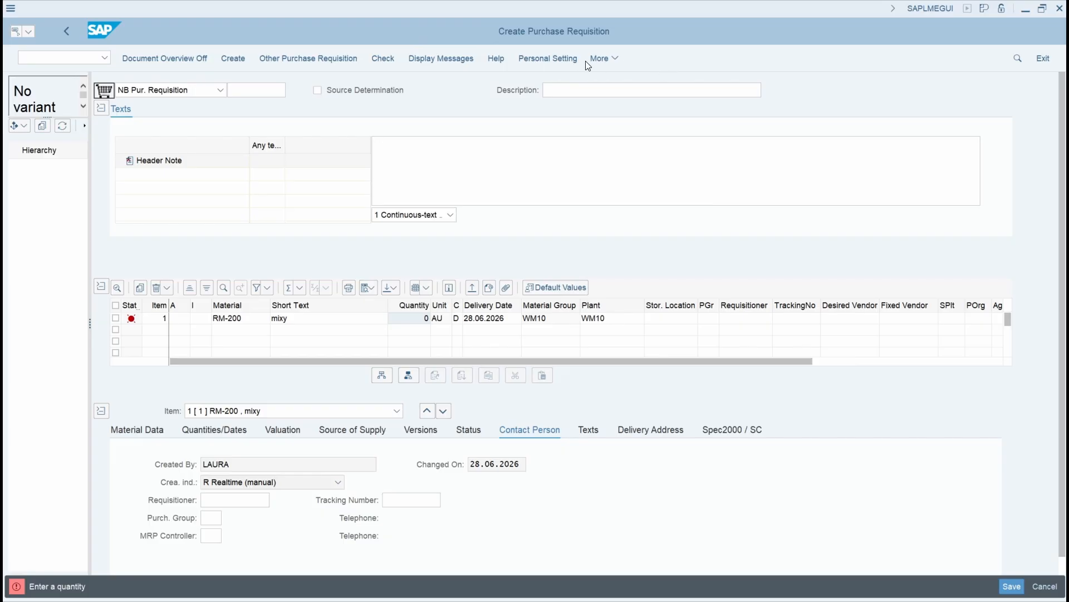
Step: Switch to Create Purchase Requisition in SAP GUI and attach the desktop text file test through Services for Object
left_click(609, 59)
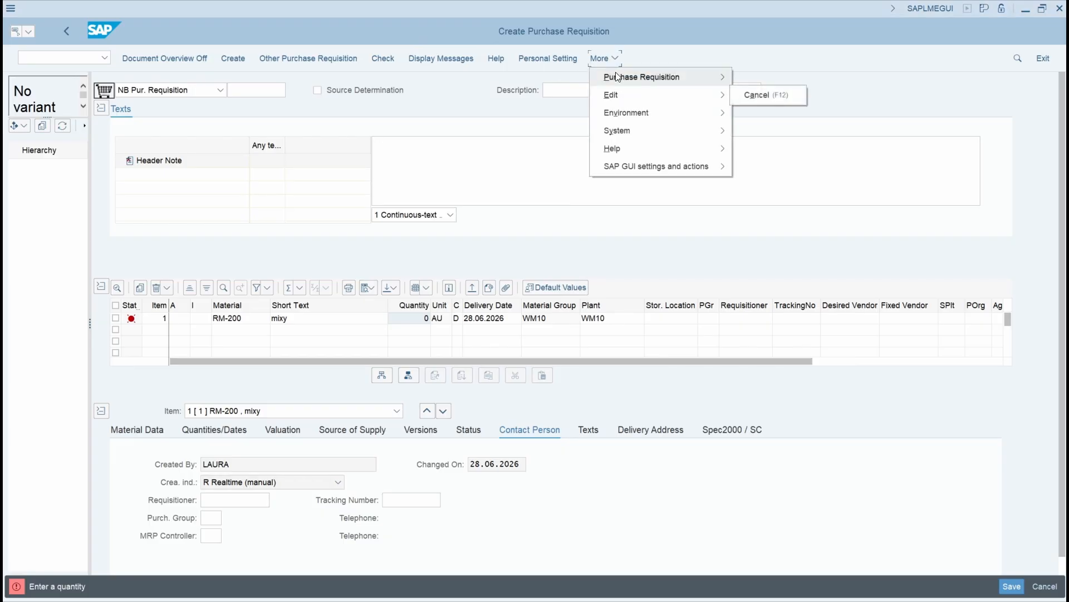
mouse_move(621, 122)
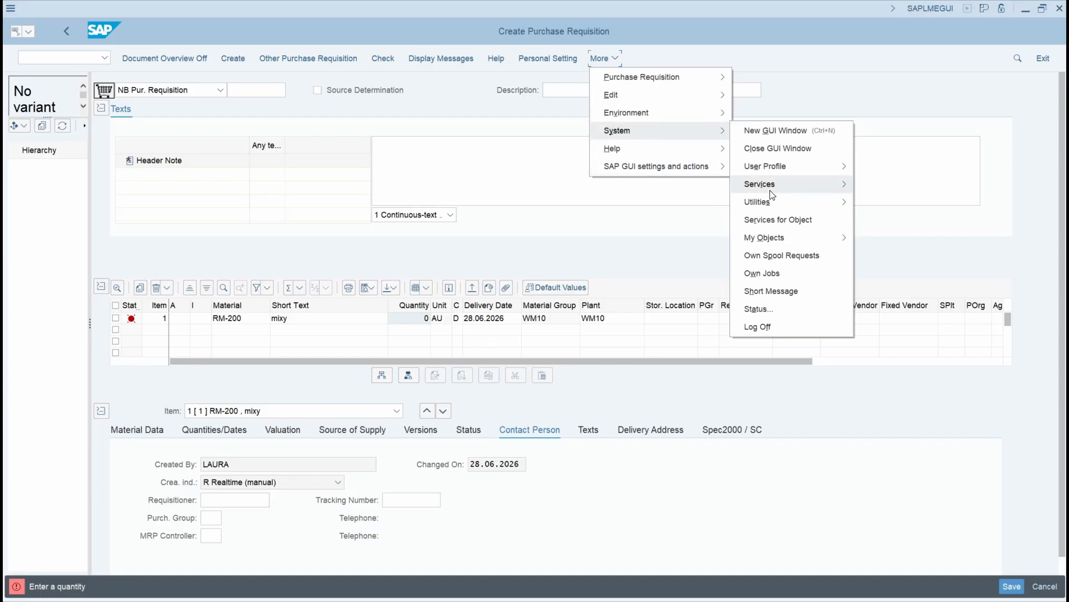
left_click(778, 219)
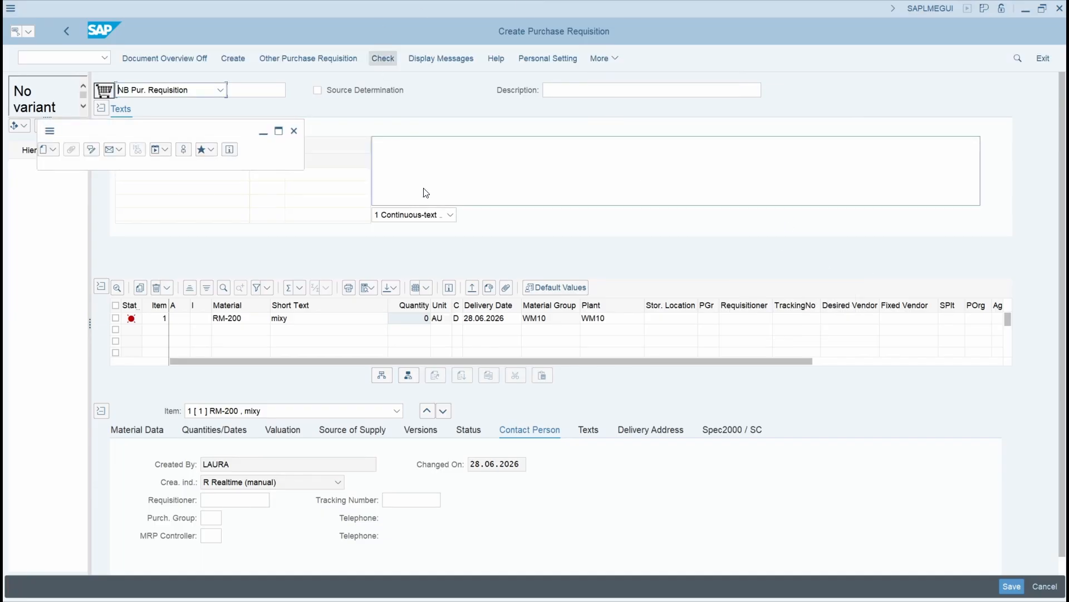
left_click(52, 153)
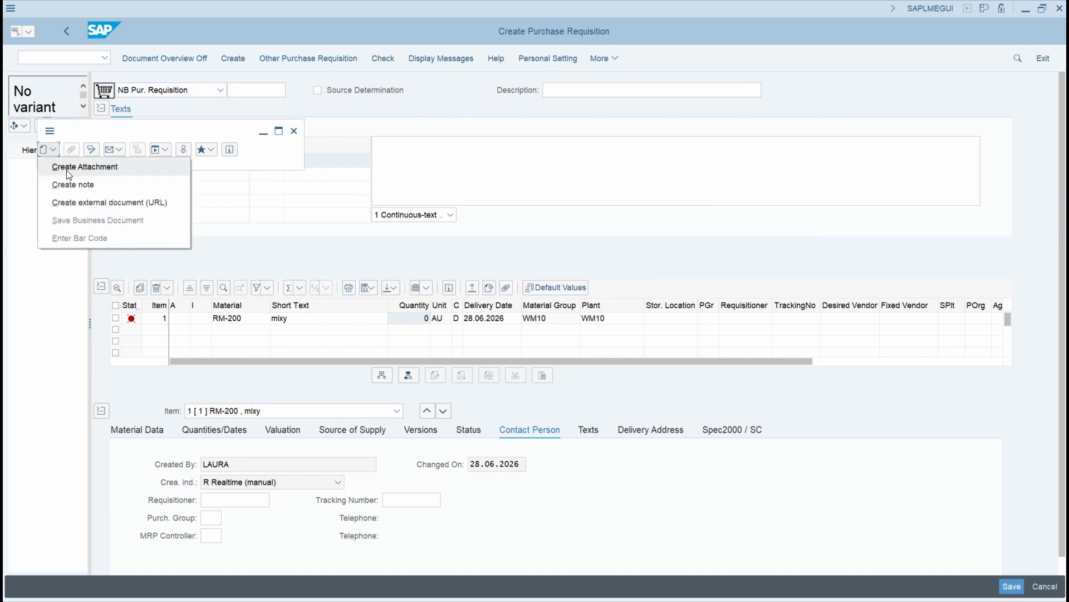
left_click(68, 172)
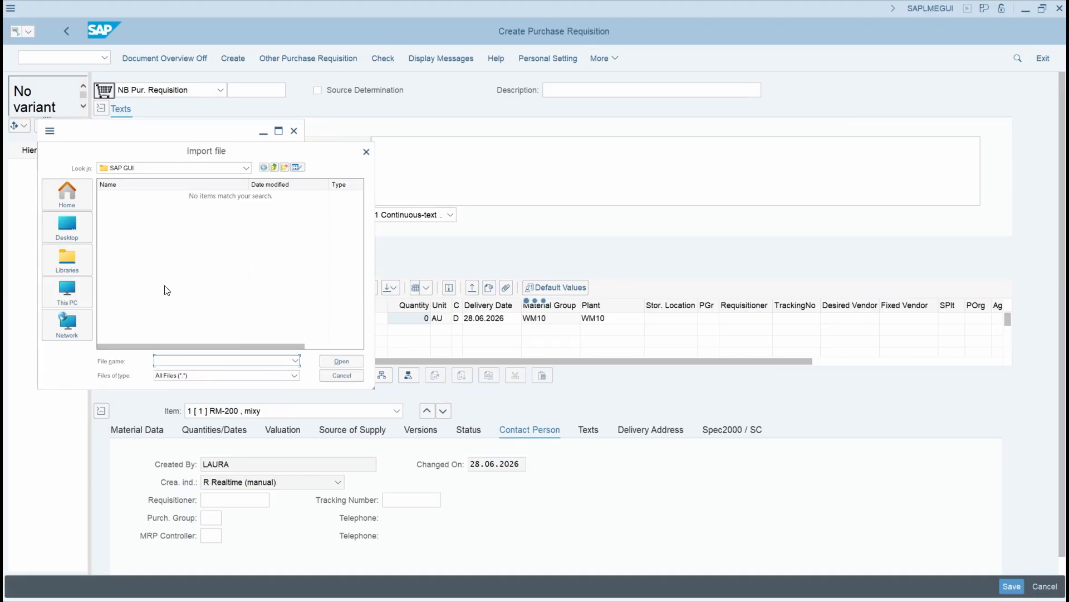
left_click(70, 230)
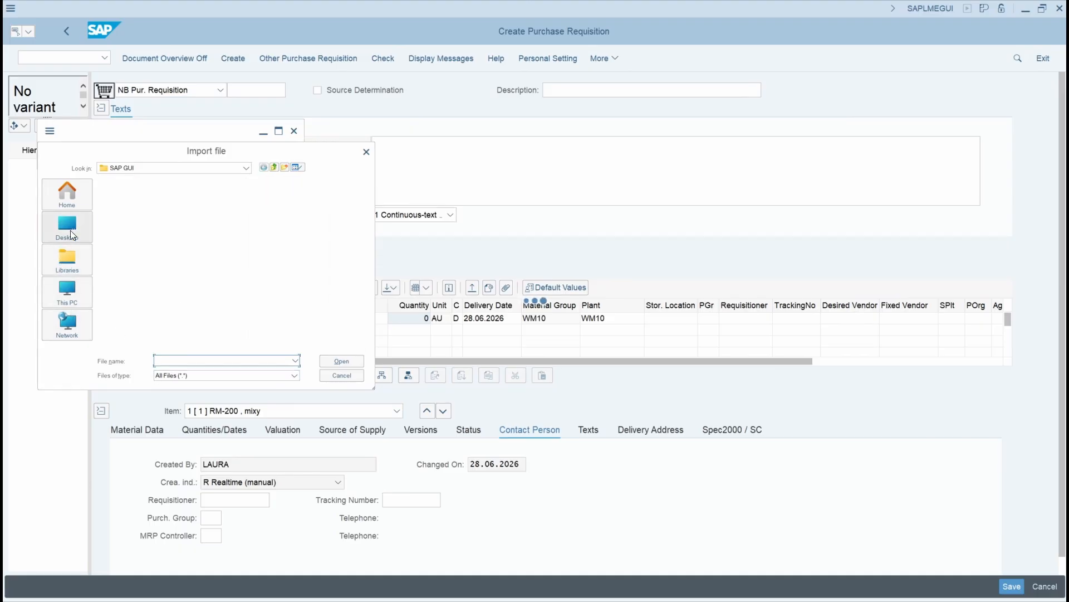
scroll(178, 278, "down", 10)
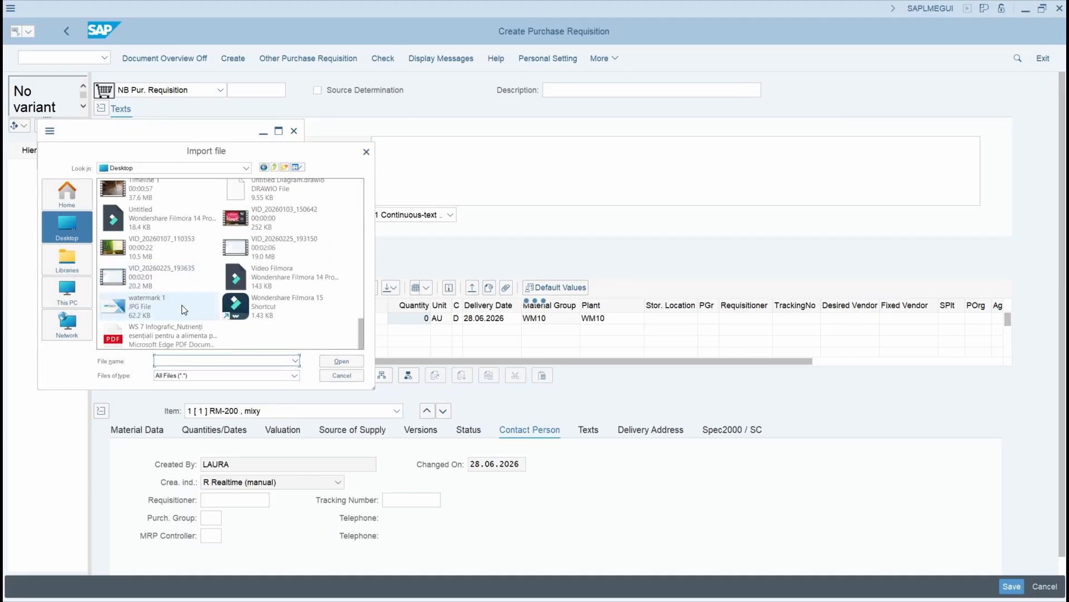
scroll(184, 310, "up", 5)
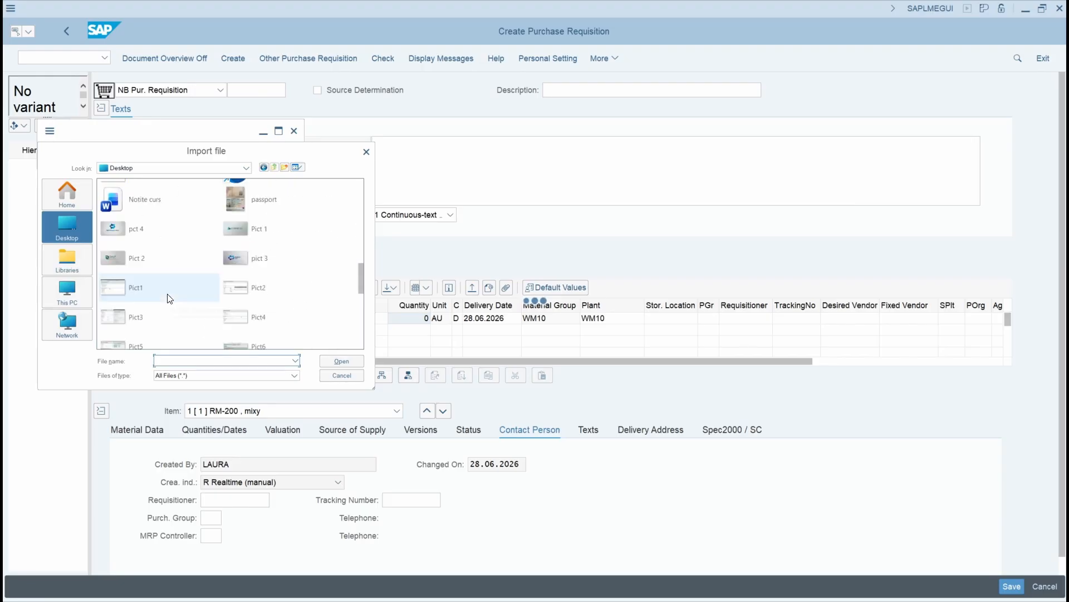
scroll(170, 298, "down", 3)
left_click(161, 235)
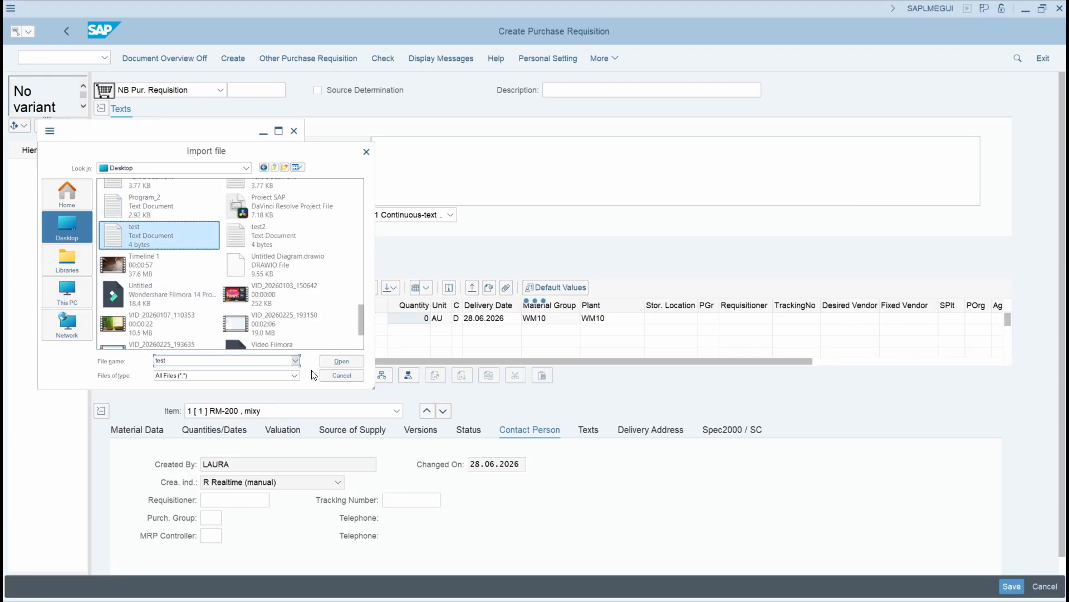
left_click(334, 361)
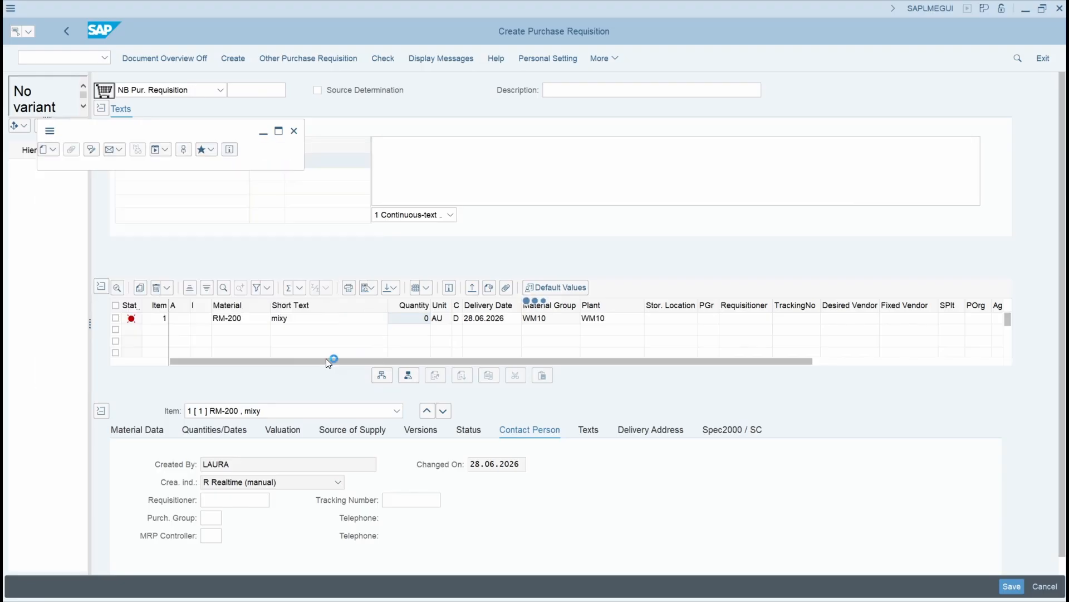
left_click(410, 345)
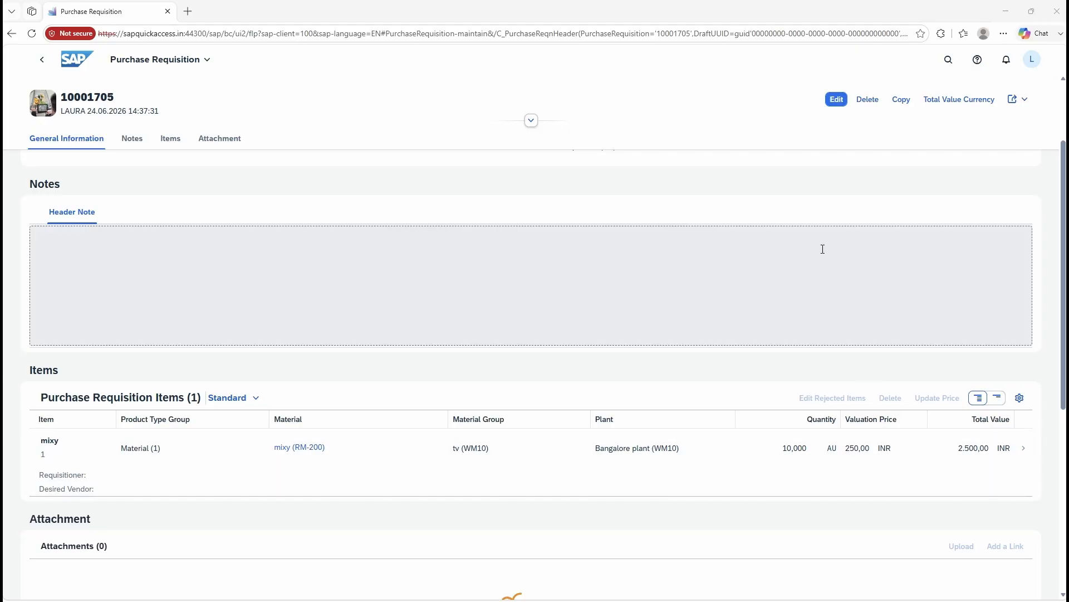
Step: Switch to the existing mixy requisition in Fiori, put it in edit mode and review the columns available for its Items table
left_click(836, 100)
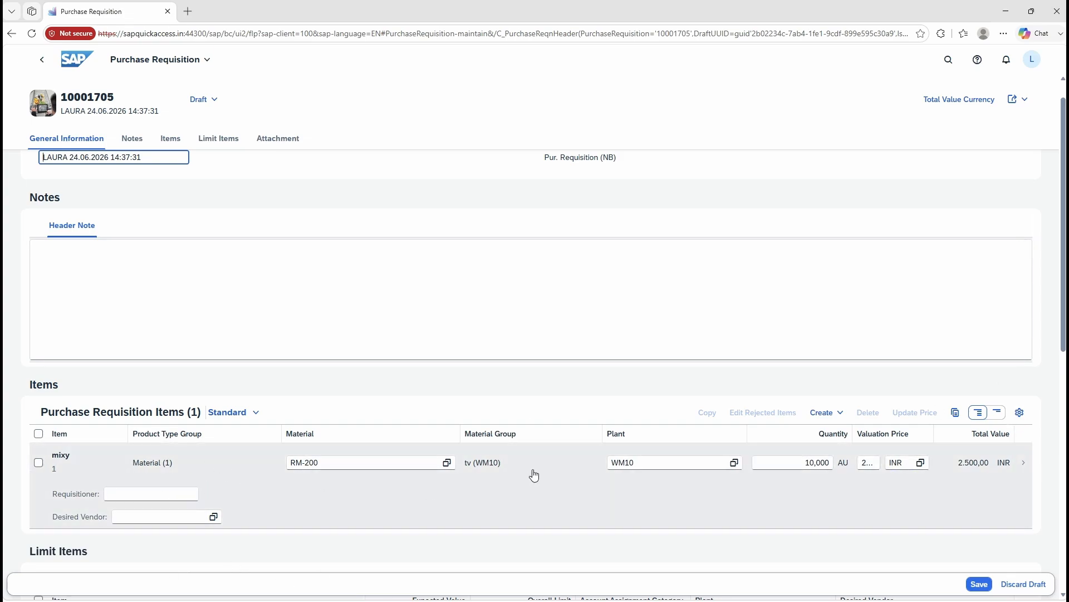
left_click(1020, 413)
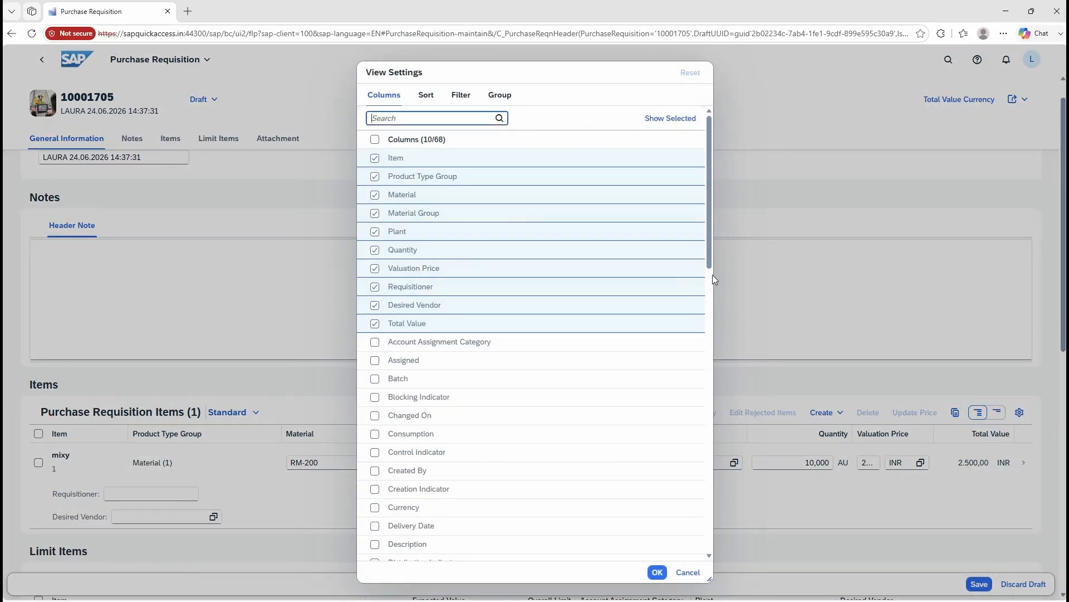
scroll(562, 304, "down", 3)
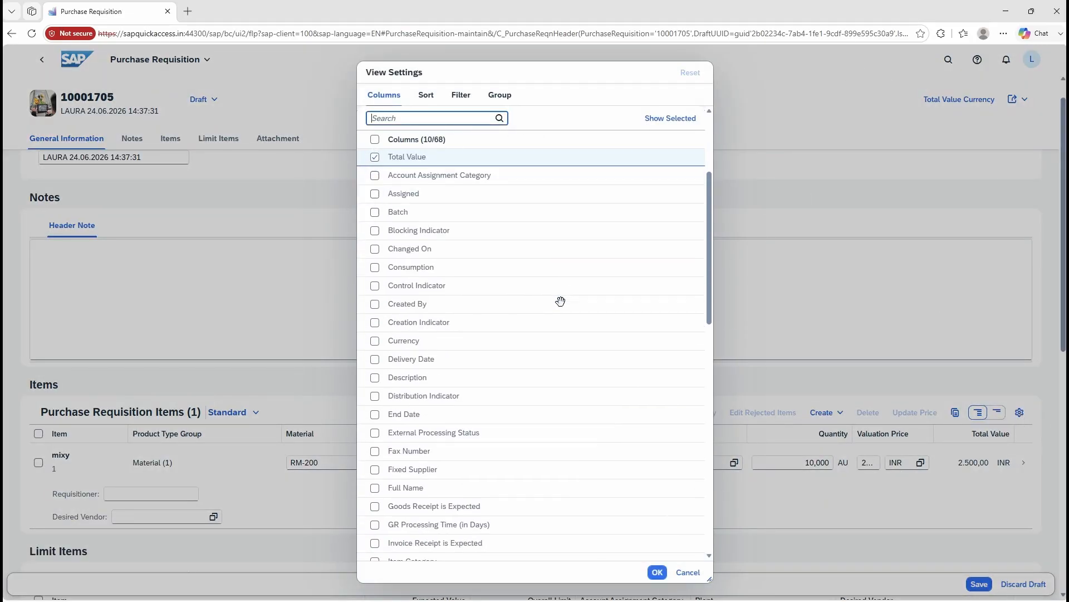
scroll(561, 301, "down", 3)
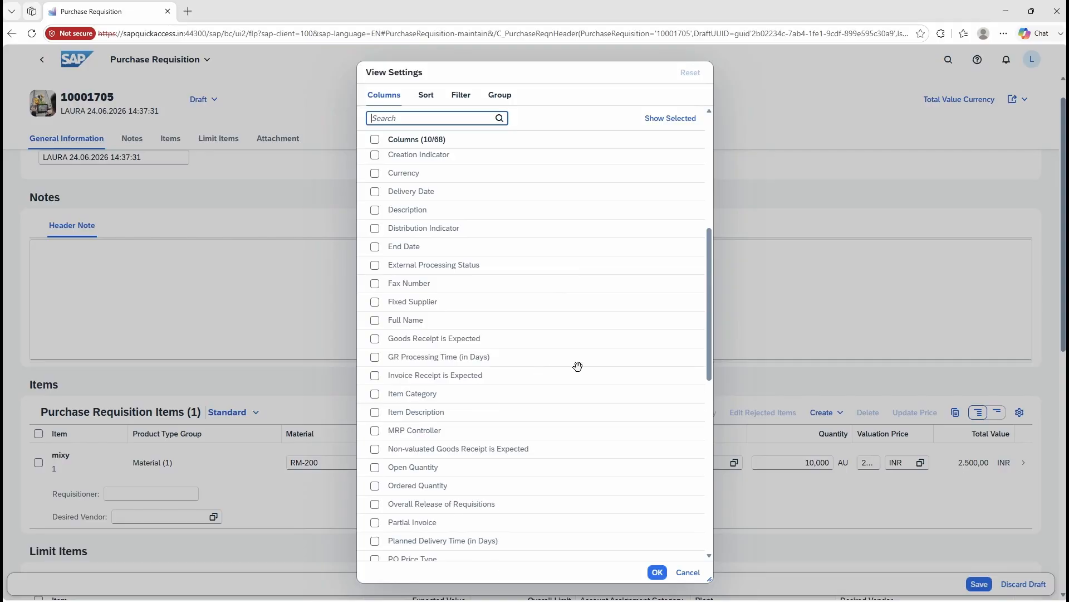
scroll(525, 402, "down", 2)
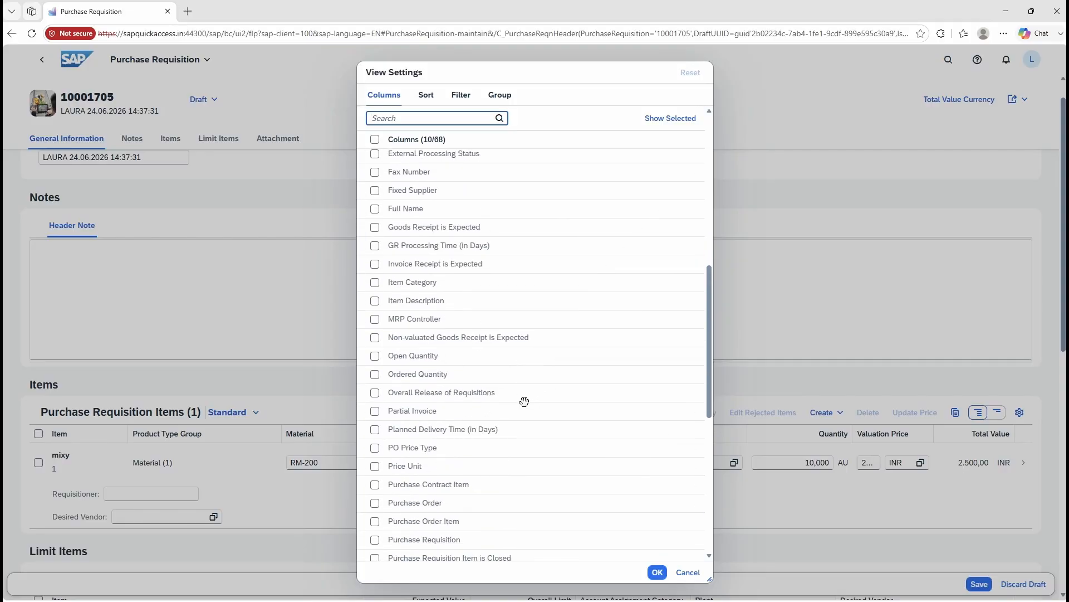
scroll(551, 359, "down", 3)
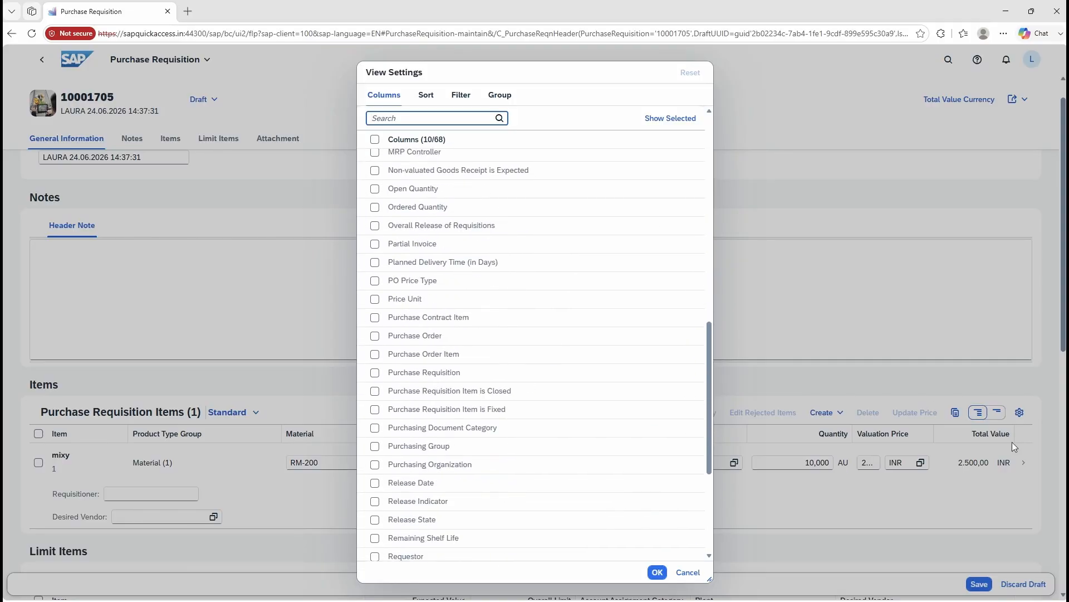
scroll(496, 285, "down", 1)
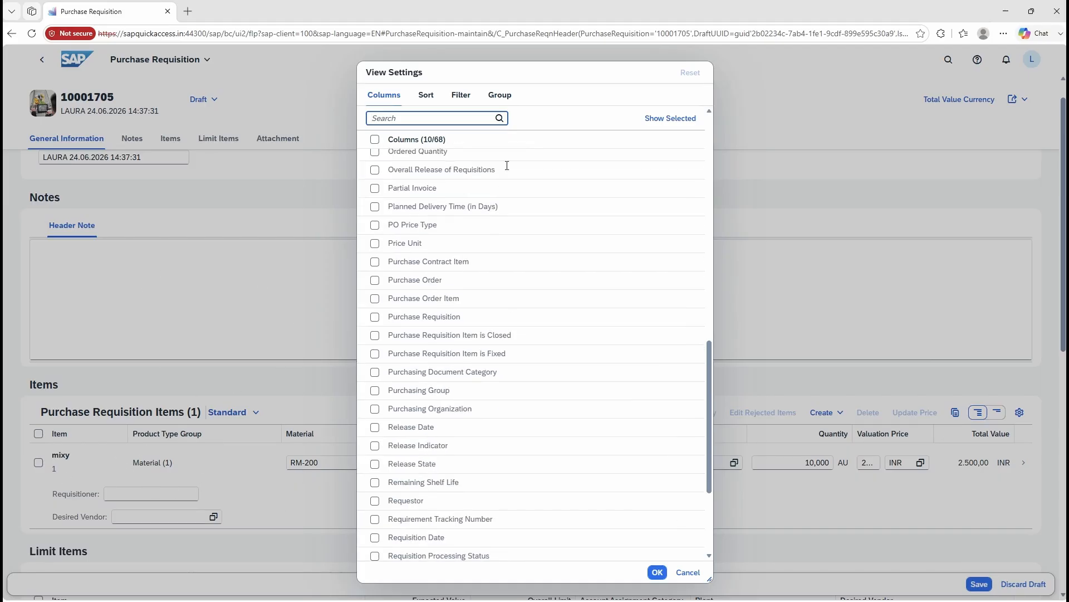
left_click(687, 572)
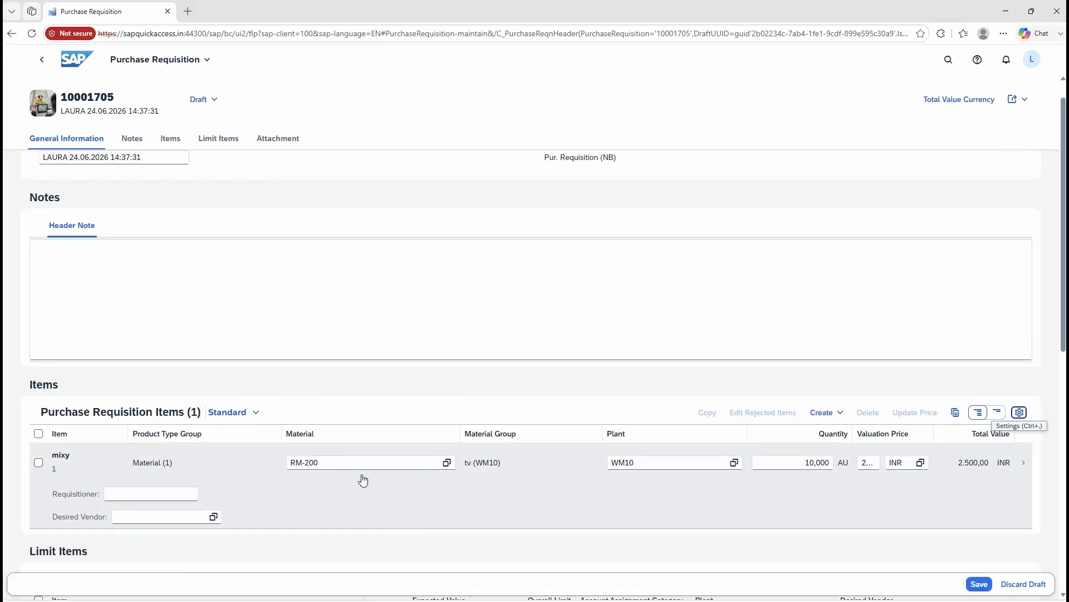
Step: Open the details of requisition item 1 (mixy) and enter wm15 as its plant
left_click(366, 481)
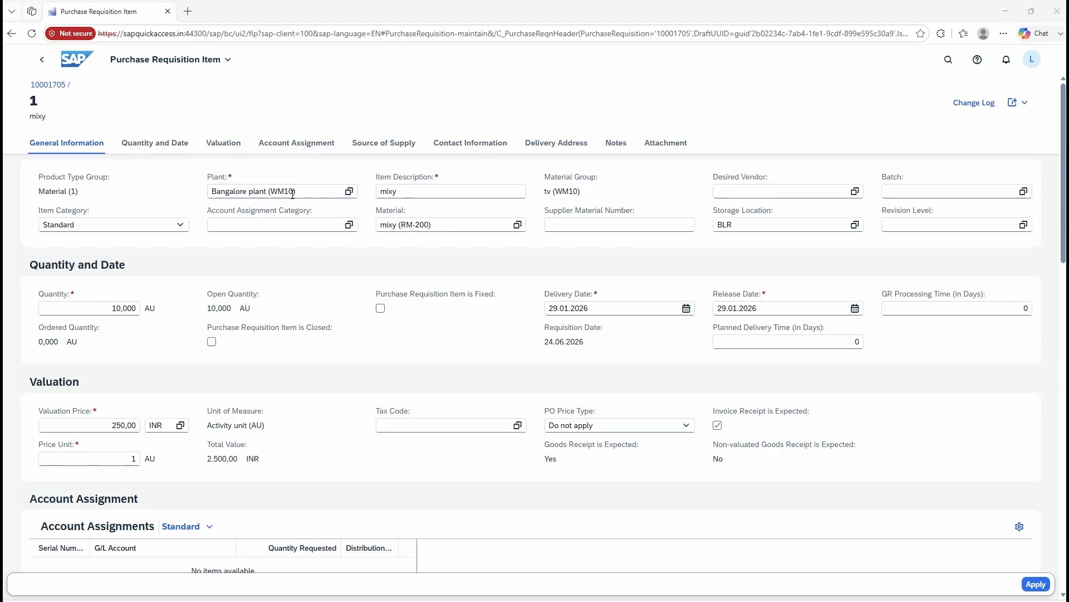
left_click_drag(306, 190, 201, 189)
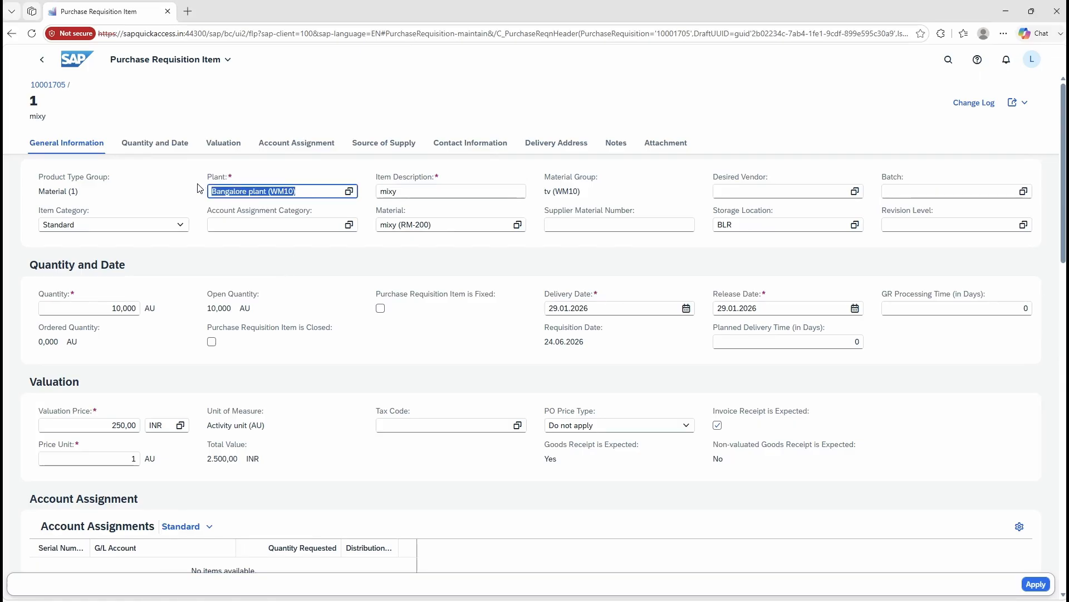
type("wm1")
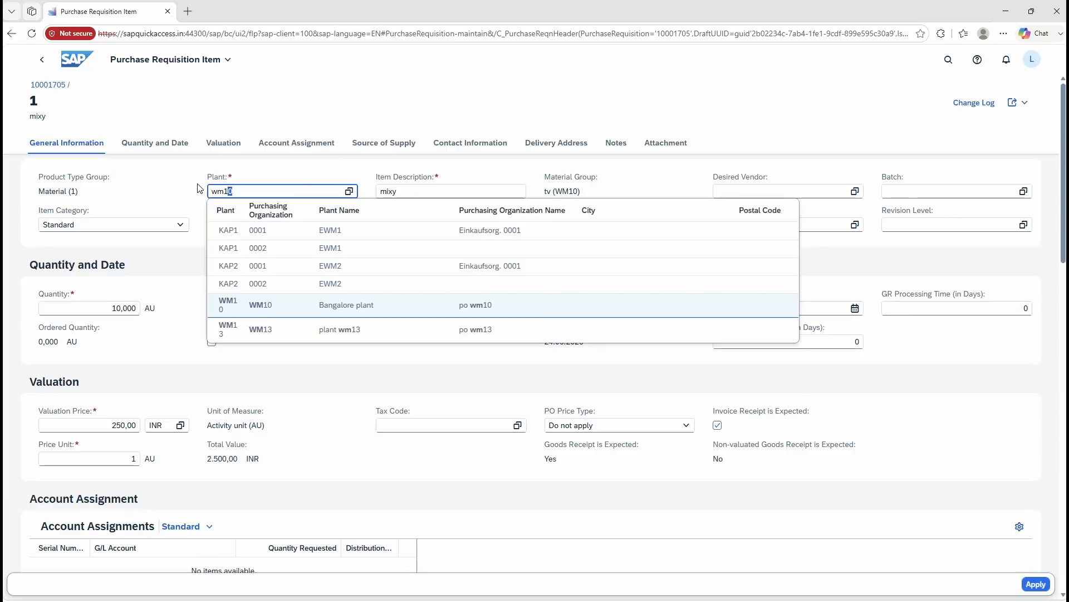
type("5")
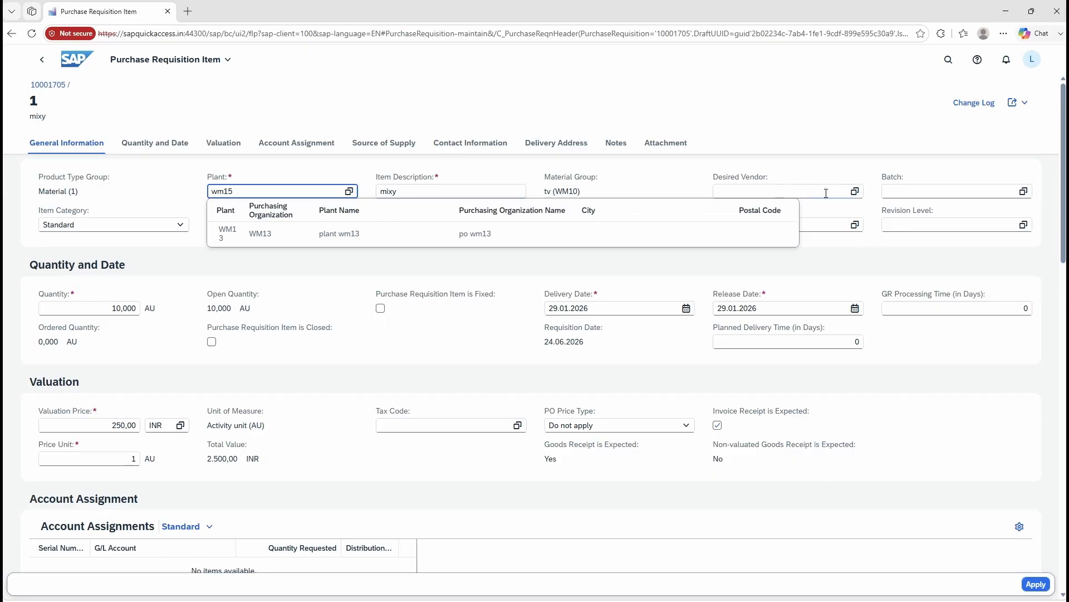
left_click(753, 190)
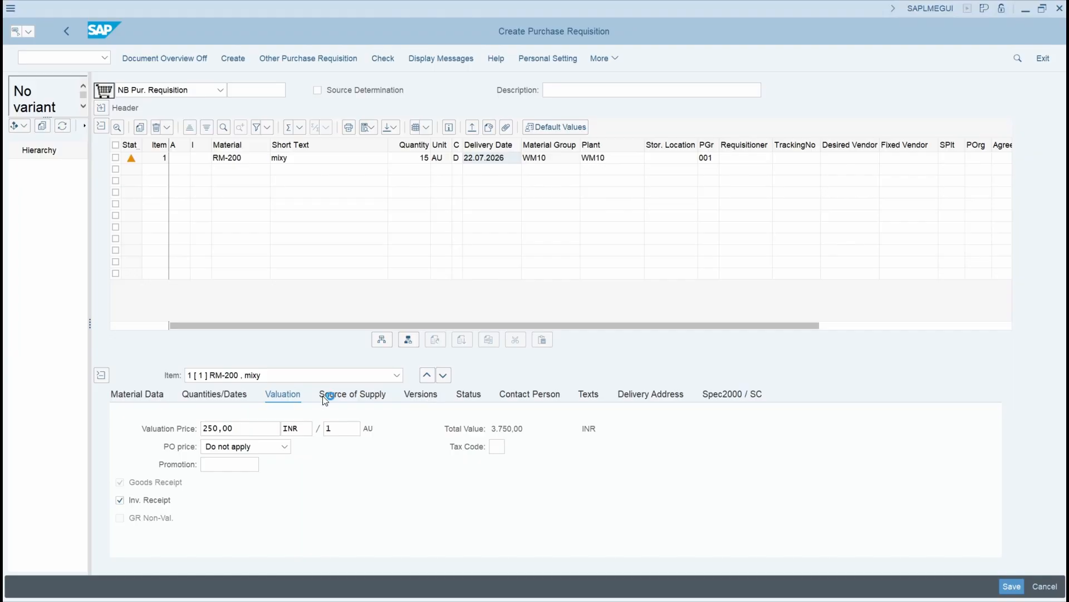
Step: Switch to the SAP GUI requisition and view the Versions and Quantities/Dates details of item 1
left_click(420, 394)
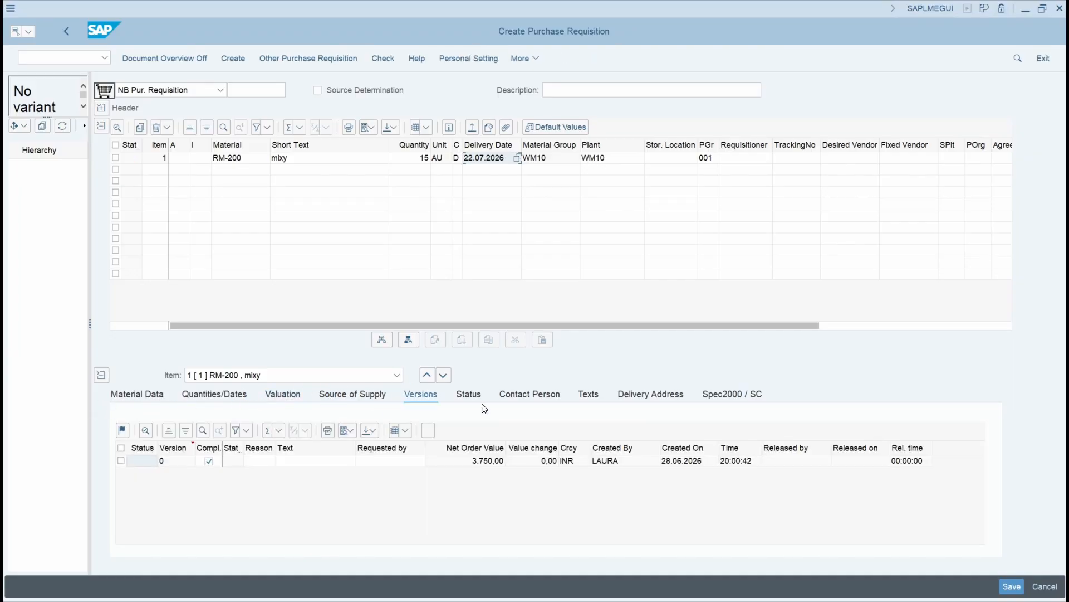
left_click(209, 394)
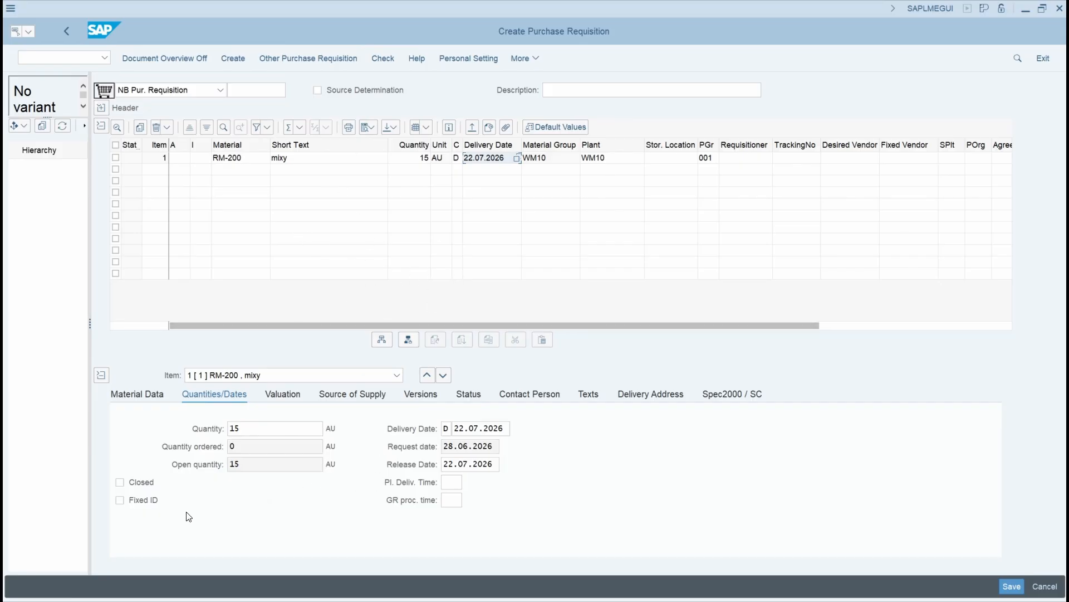
Step: Change the material of item 1 to RM-205 and run the check on the requisition
left_click(248, 160)
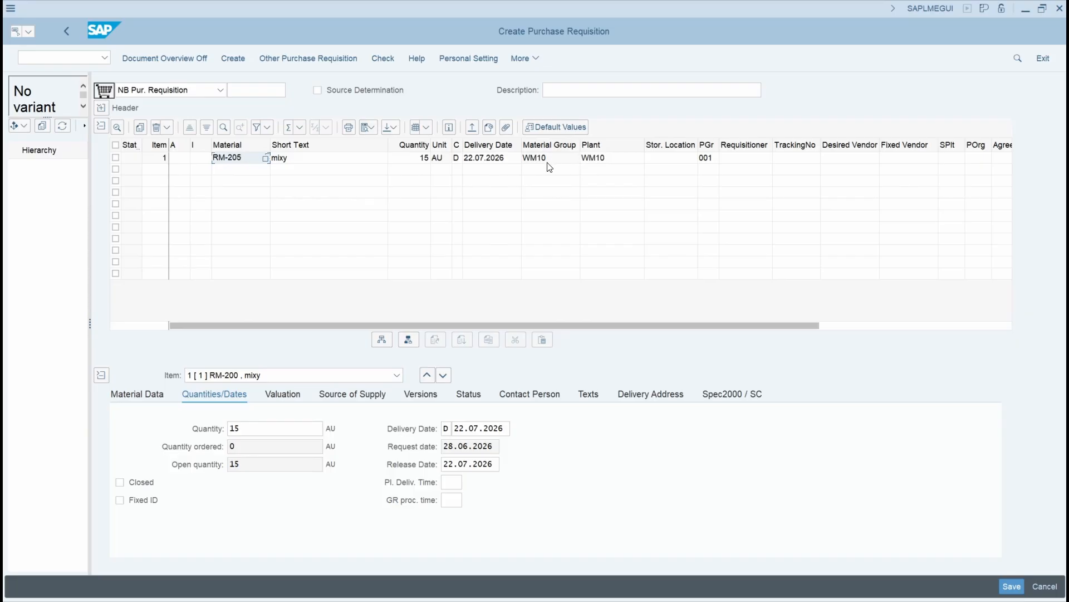
left_click(615, 162)
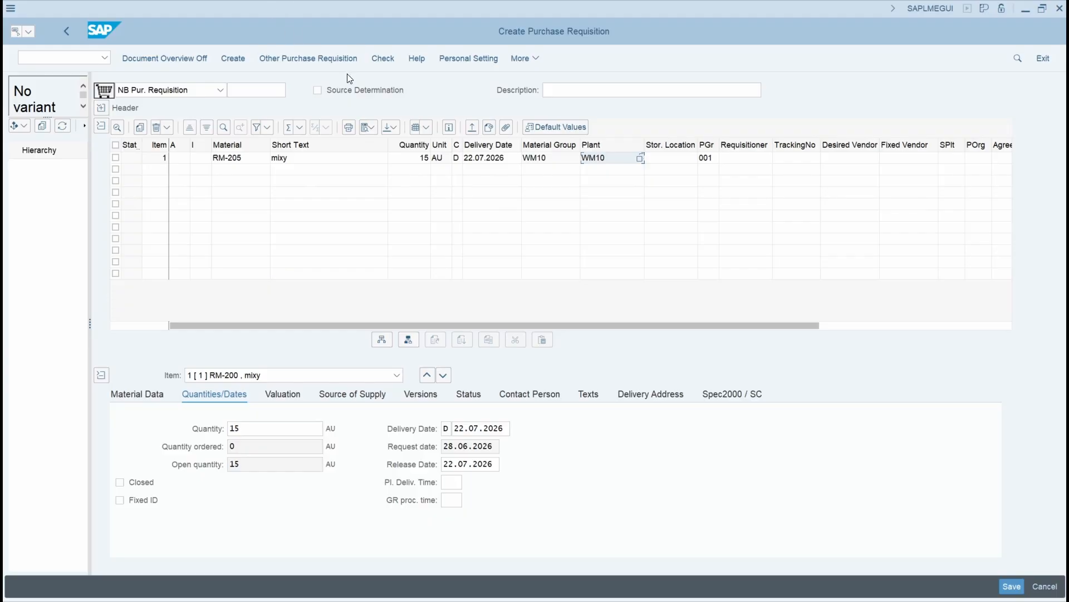
left_click(378, 62)
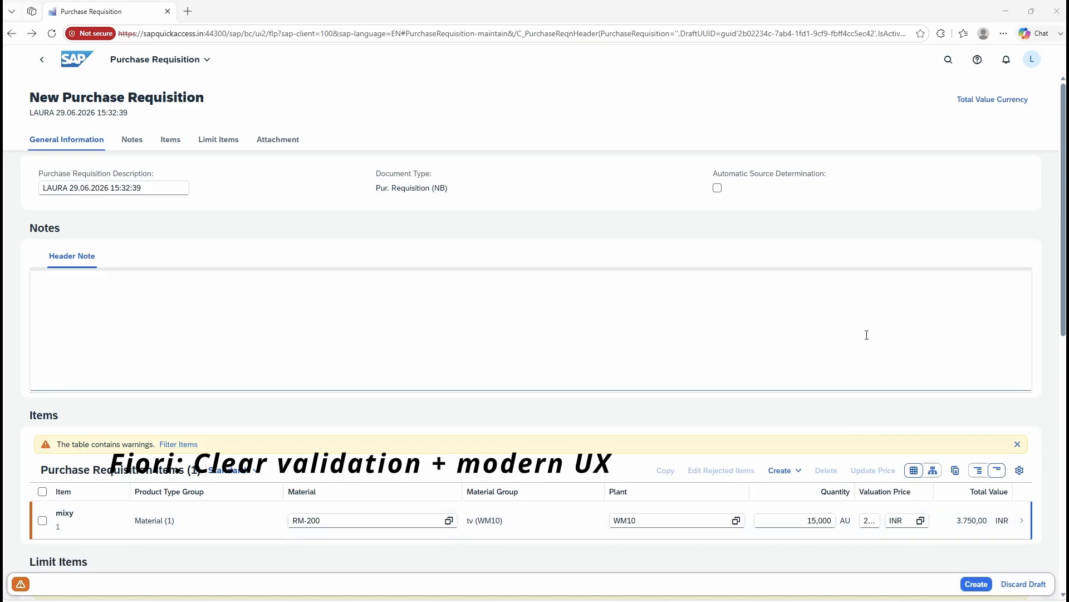
Step: Create the new mixy requisition in Fiori despite the delivery date warning, and save the 25 AU requisition in SAP GUI
left_click(972, 591)
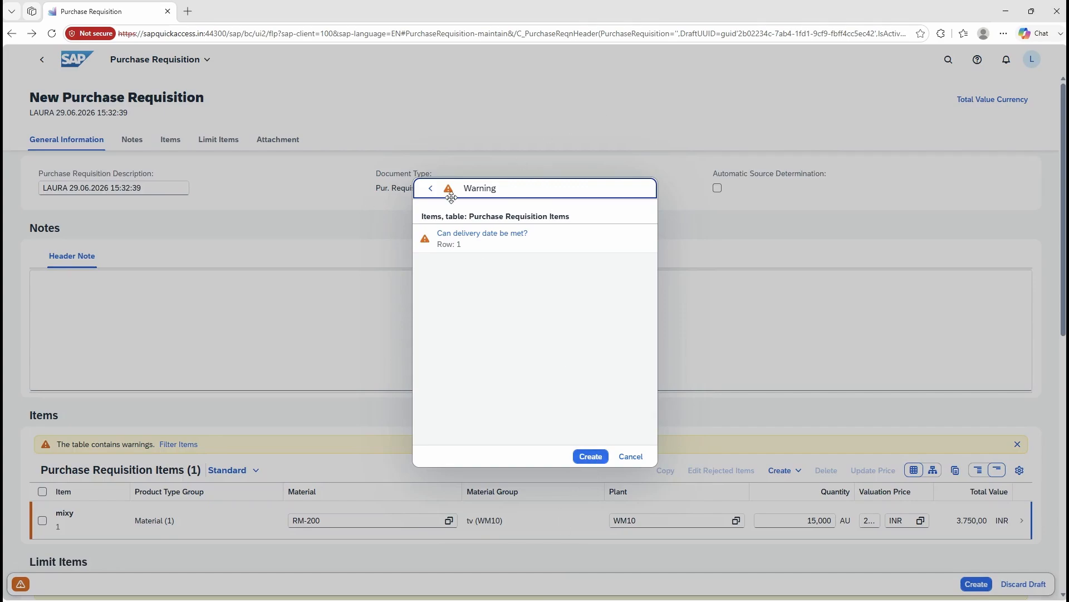
left_click(590, 456)
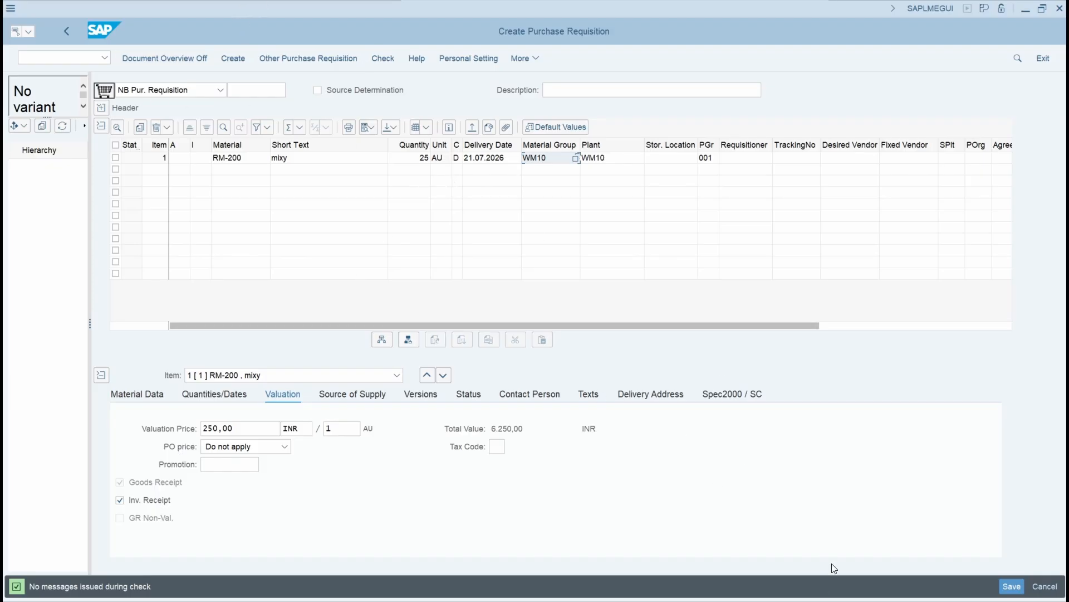
left_click(1008, 590)
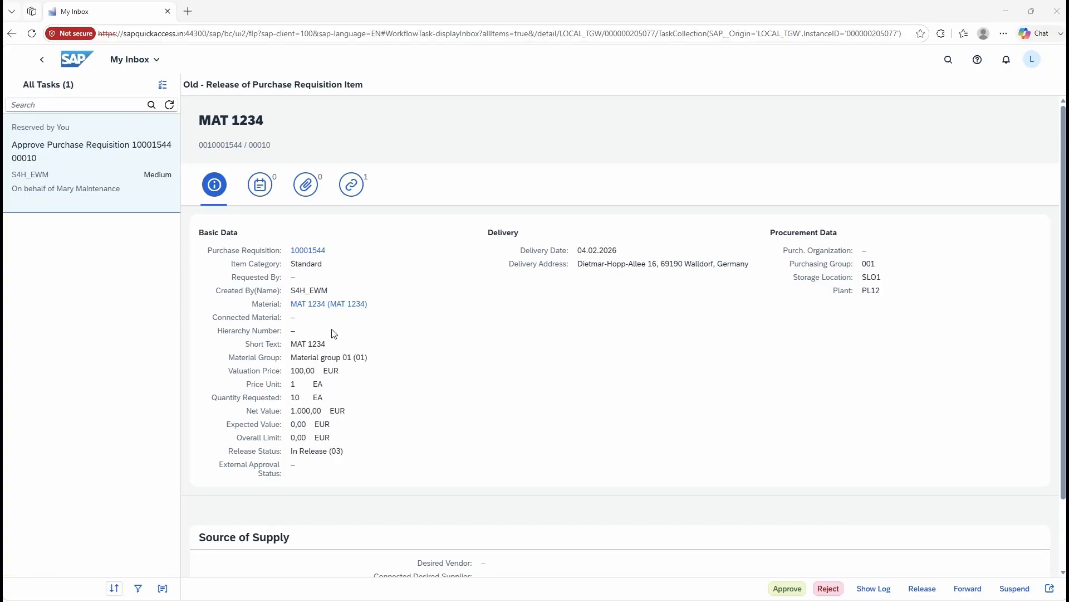
Step: Switch to My Inbox in Fiori and examine the MAT 1234 requisition approval task's basic data, comments, attachments and source of supply
scroll(468, 309, "down", 1)
scroll(605, 384, "up", 1)
scroll(630, 369, "down", 1)
scroll(629, 368, "up", 1)
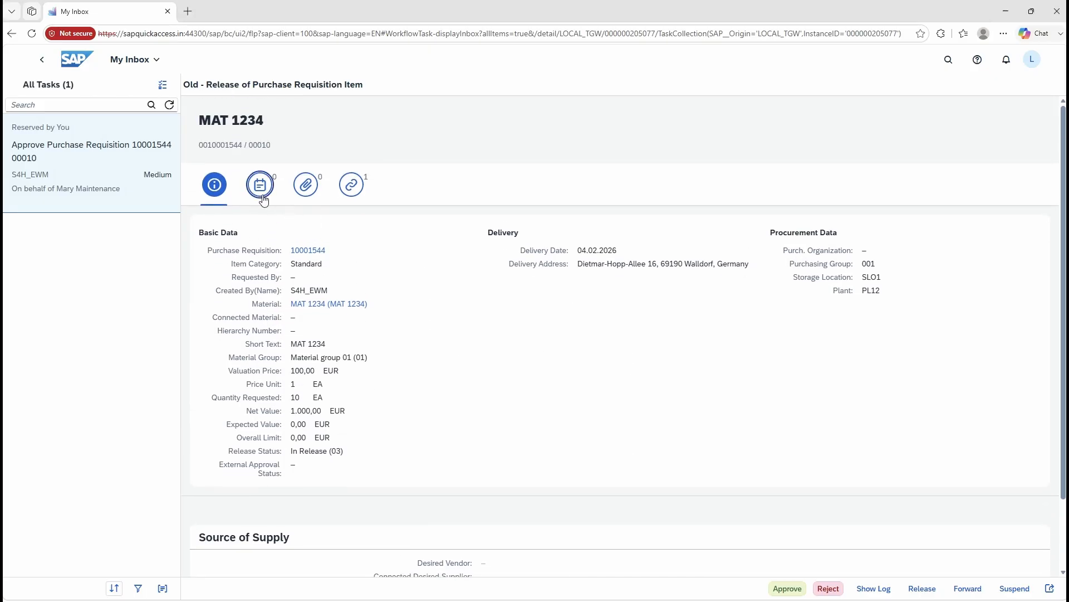
left_click(260, 185)
left_click(306, 196)
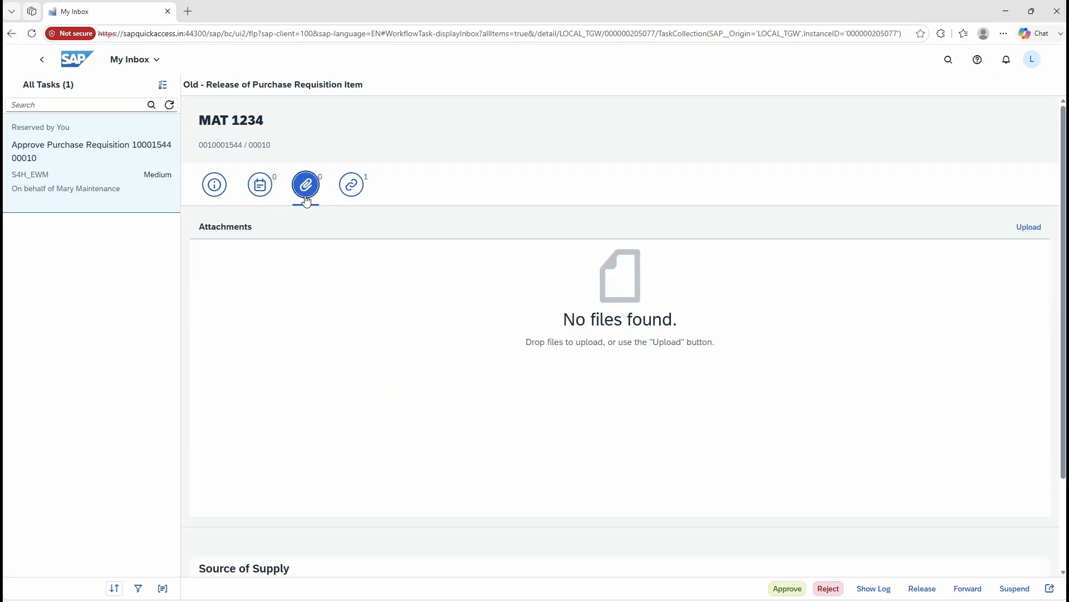
scroll(491, 432, "down", 1)
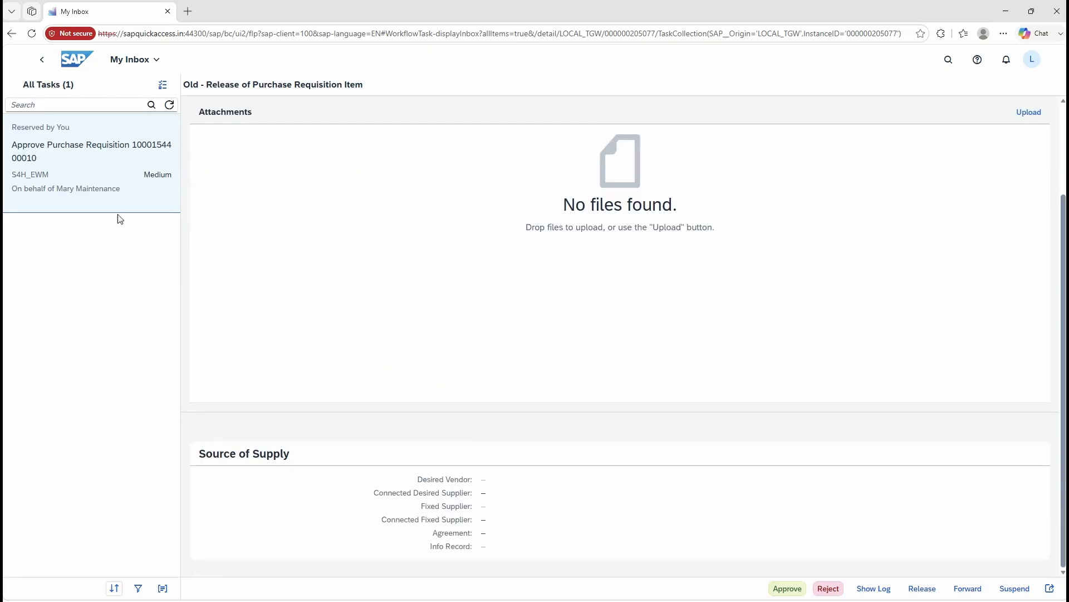
scroll(279, 234, "up", 1)
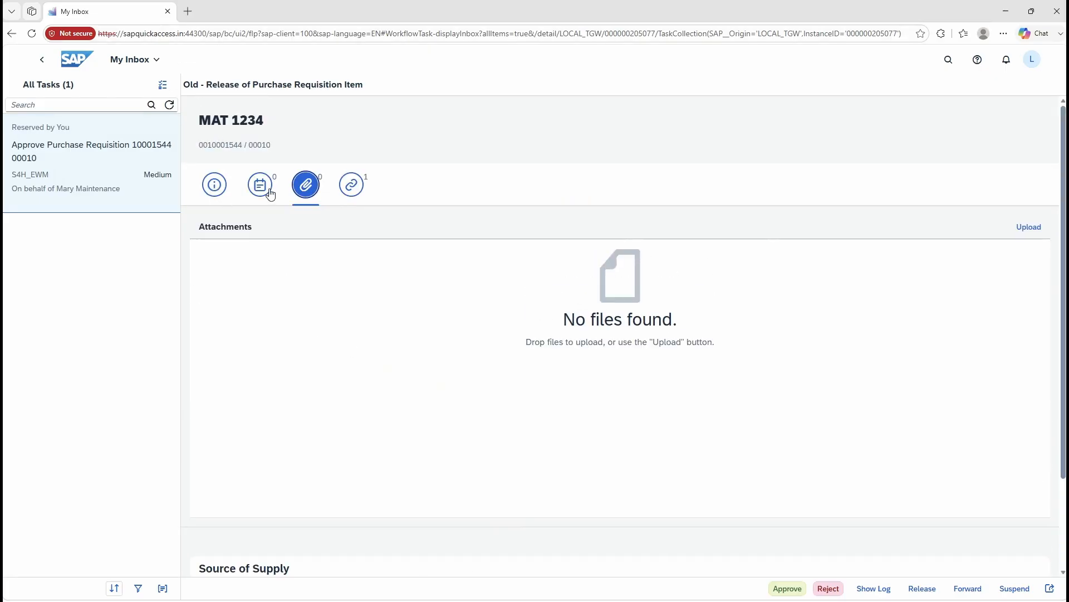
left_click(216, 186)
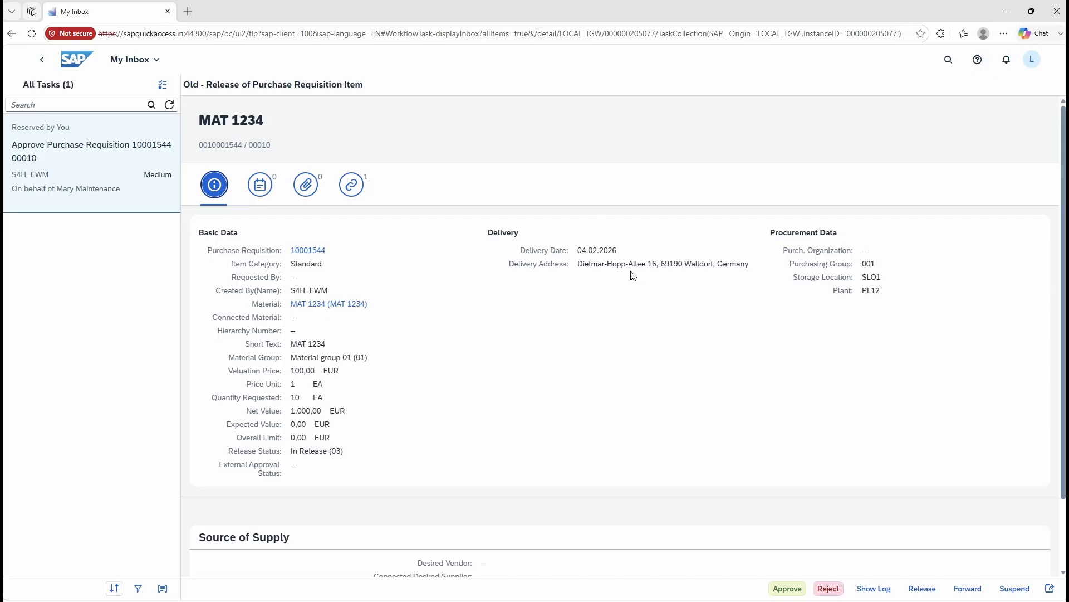